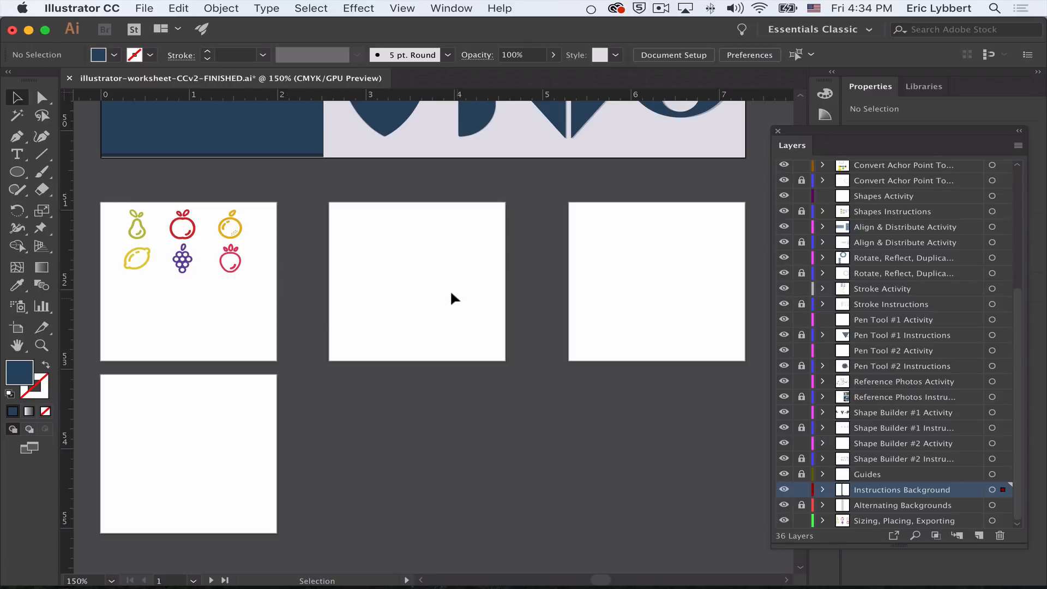
scroll(463, 283, up, 15)
scroll(462, 284, down, 15)
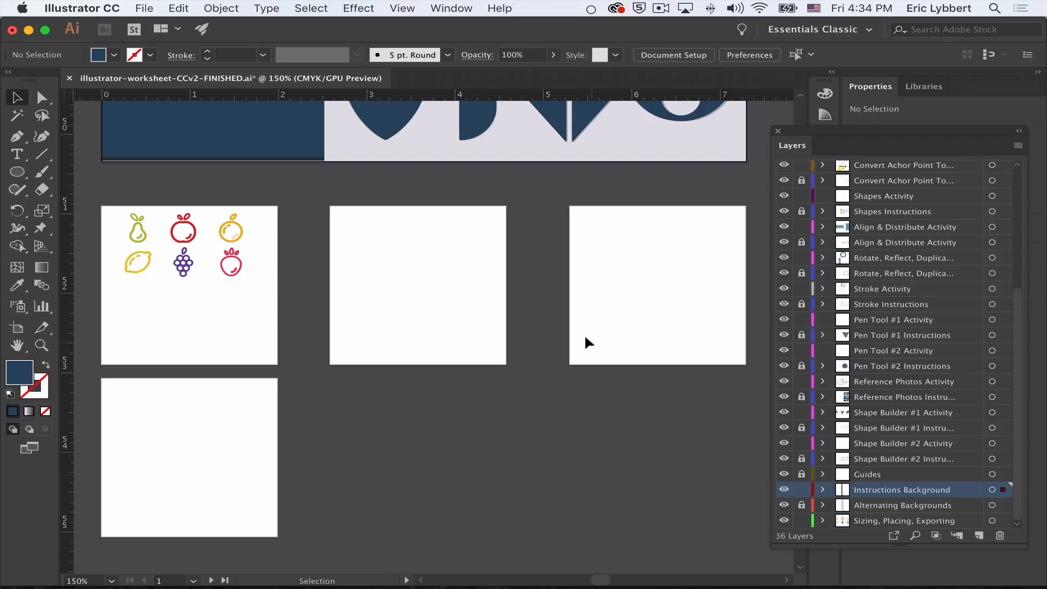
click(180, 335)
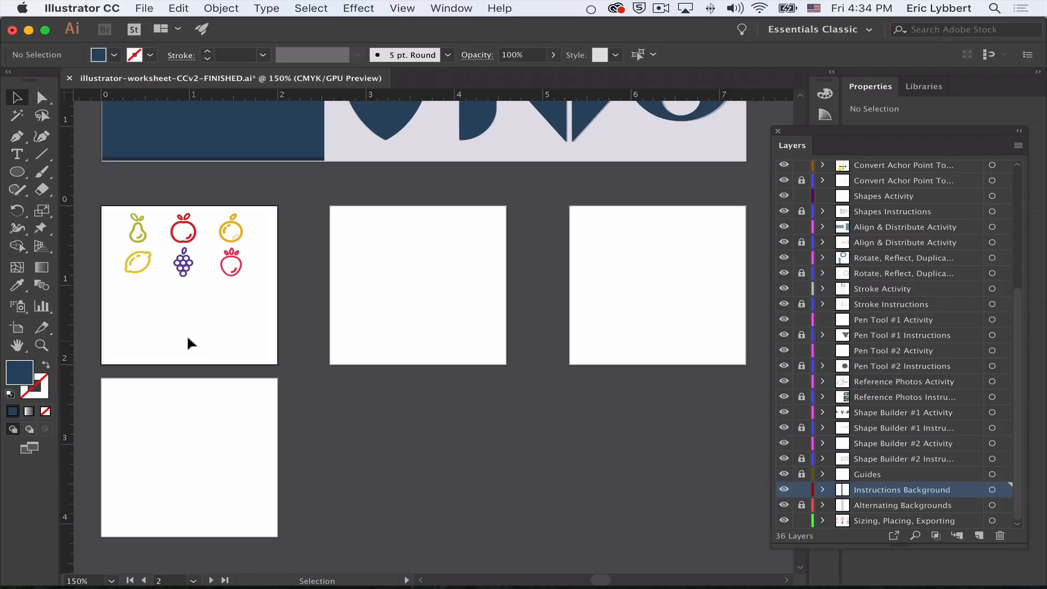
Draw a new artboard about 1.99 in square in the empty space below Artboard 3 copy
click(19, 333)
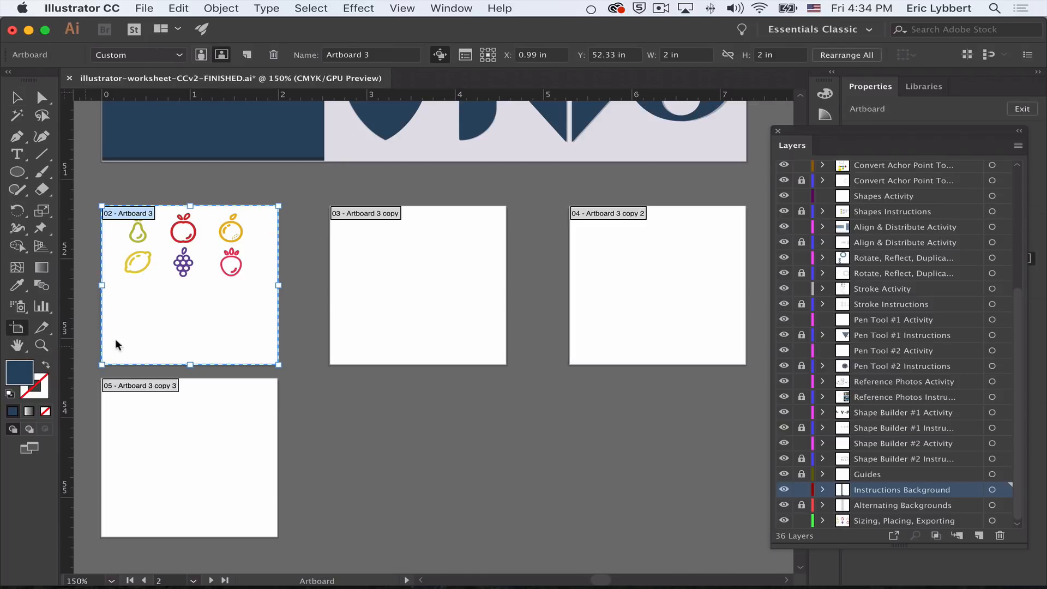
click(401, 336)
click(586, 333)
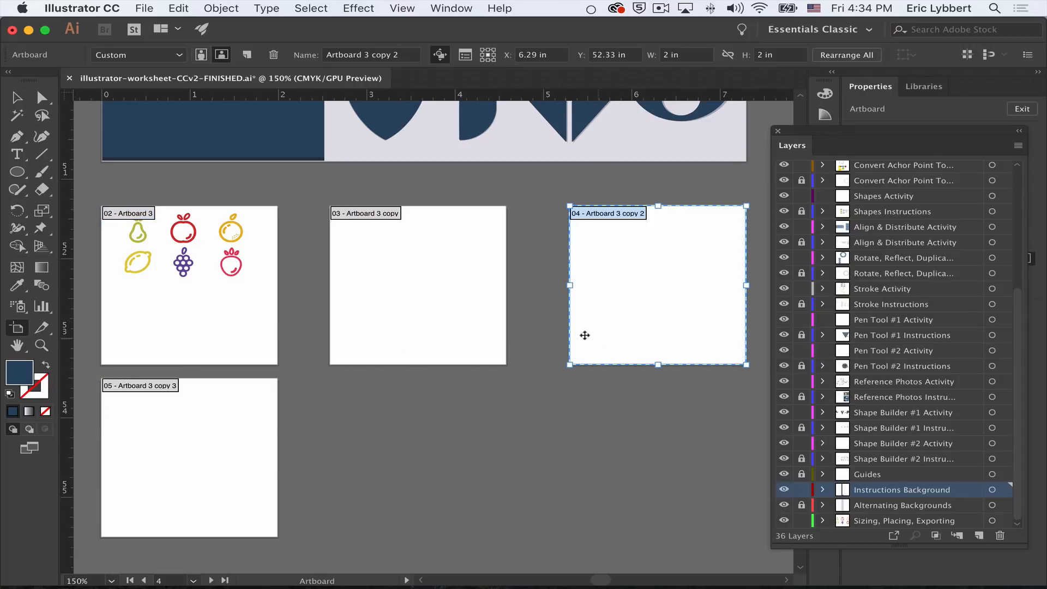
click(229, 344)
click(229, 451)
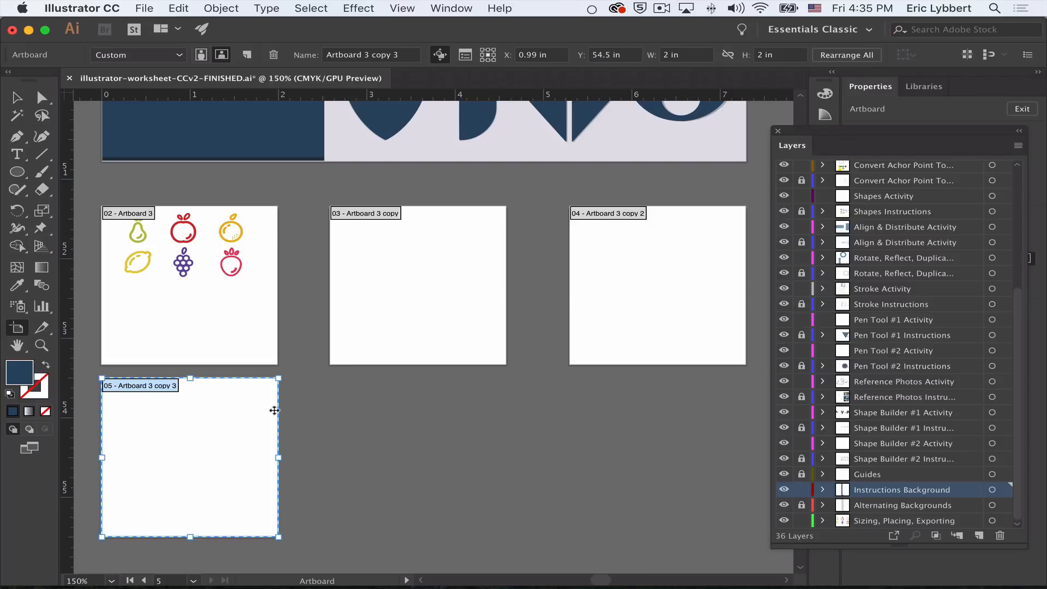
click(330, 383)
drag(329, 381, 492, 535)
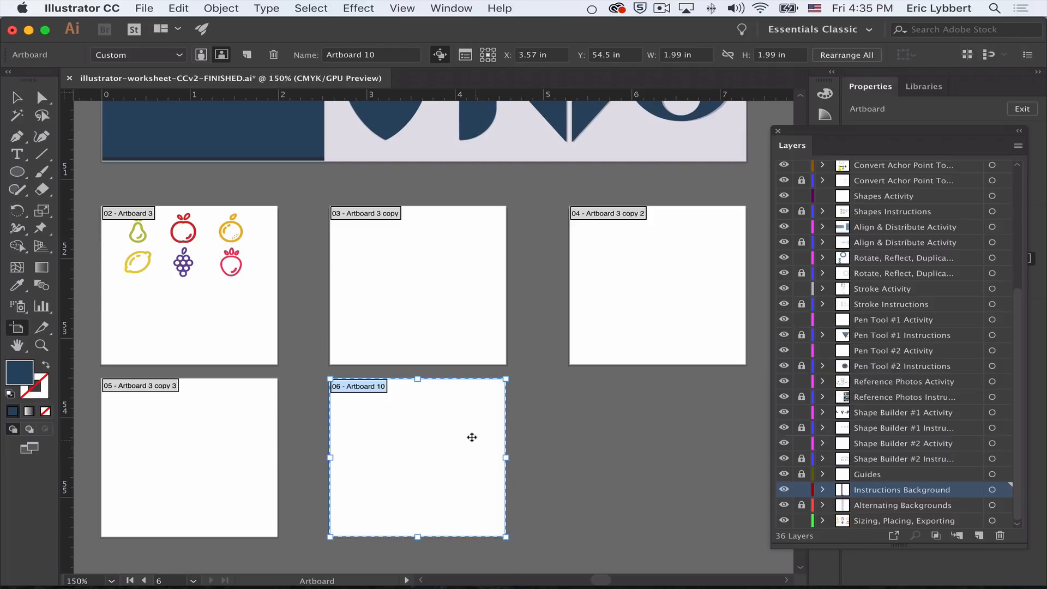
Set the new artboard's width and height to 2 in each
scroll(479, 442, up, 2)
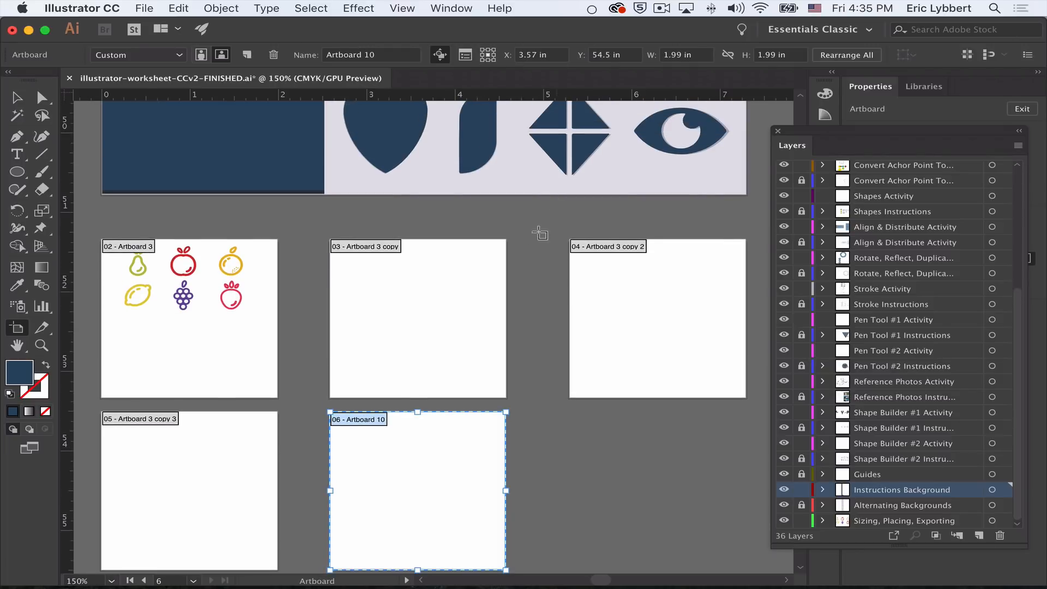
scroll(538, 239, down, 2)
scroll(539, 238, down, 2)
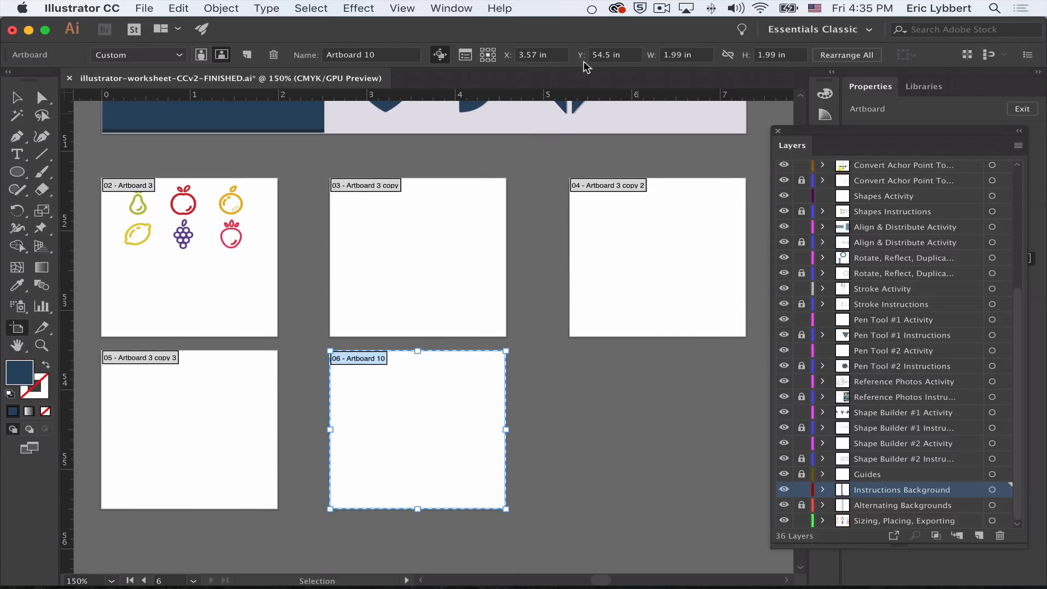
click(634, 57)
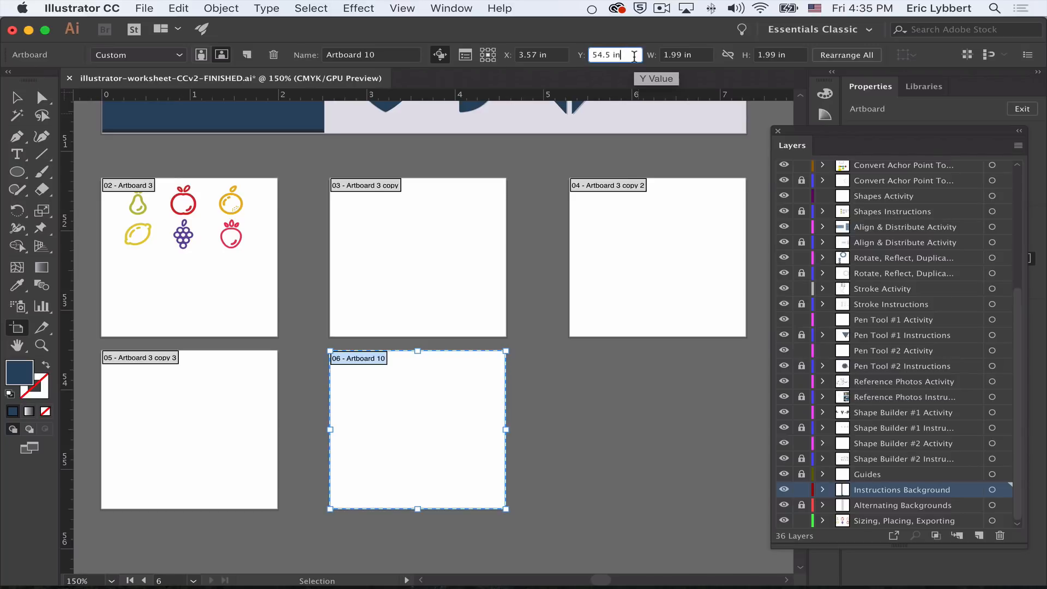
triple_click(633, 56)
key(Tab)
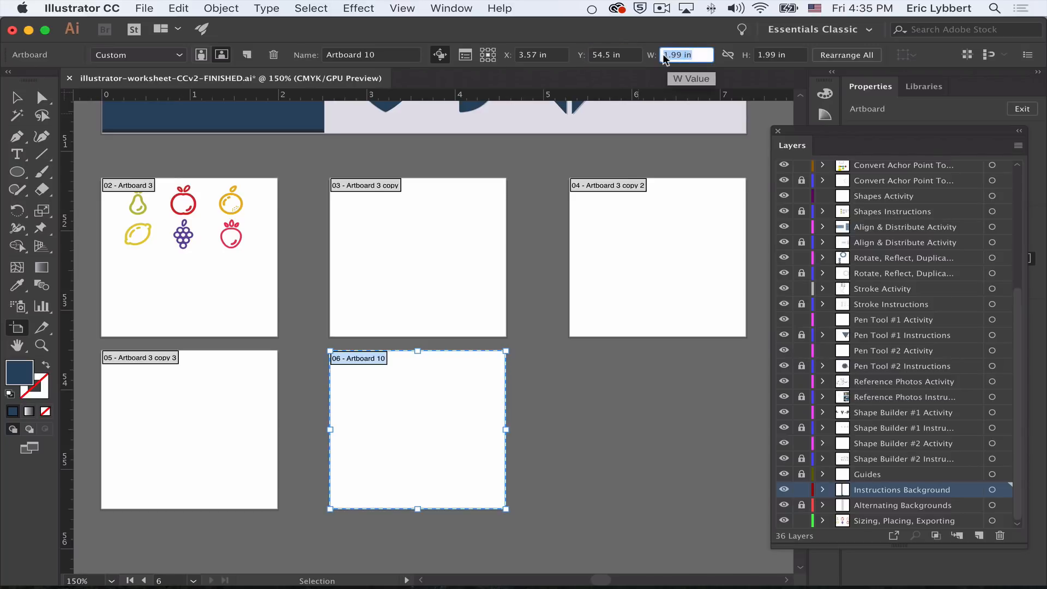
key(Tab)
key(shift+Tab)
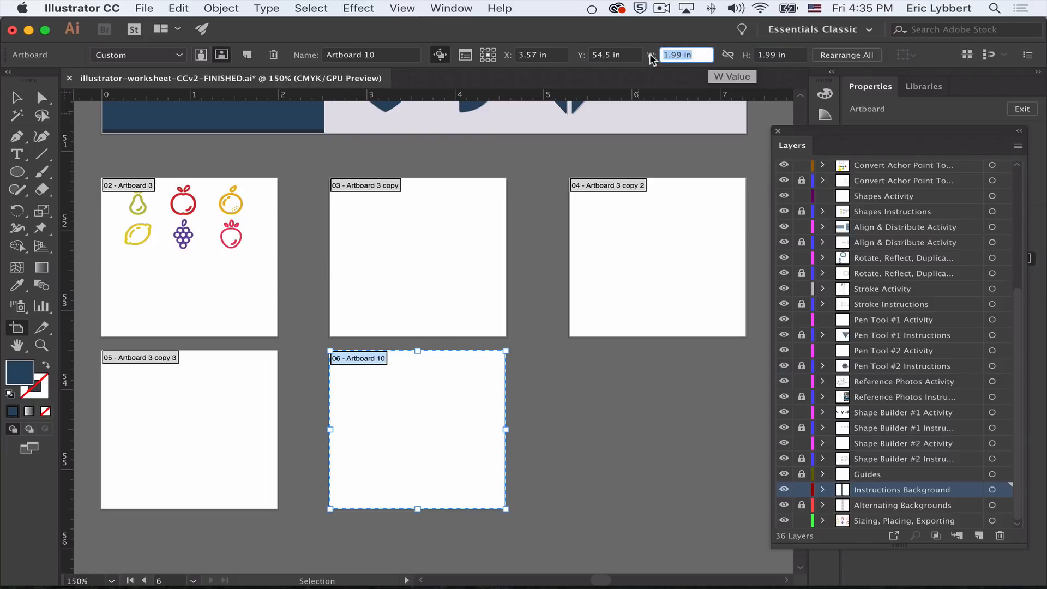
text(2)
key(Tab)
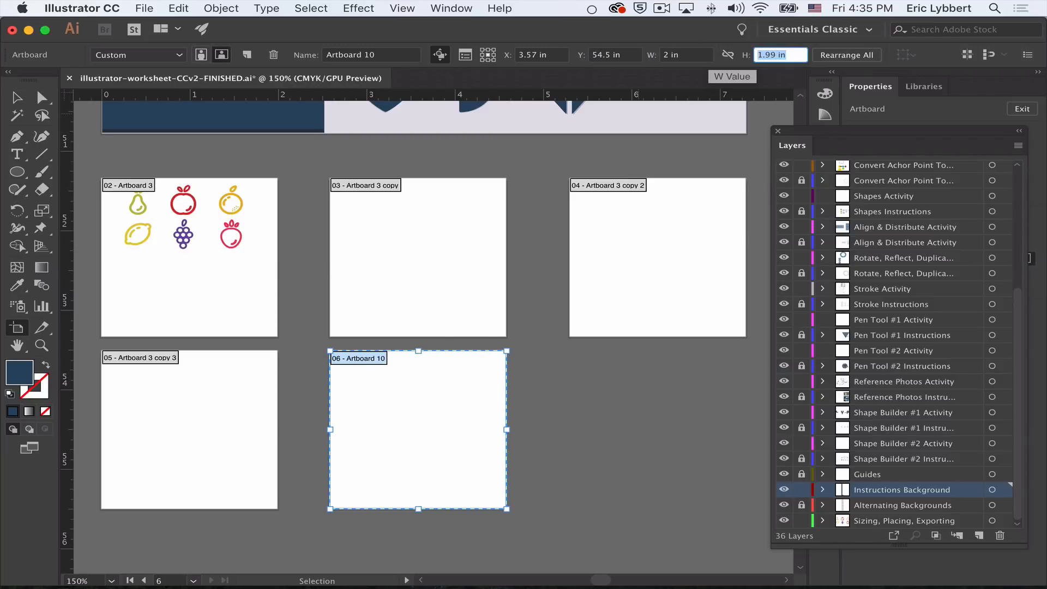
text(2)
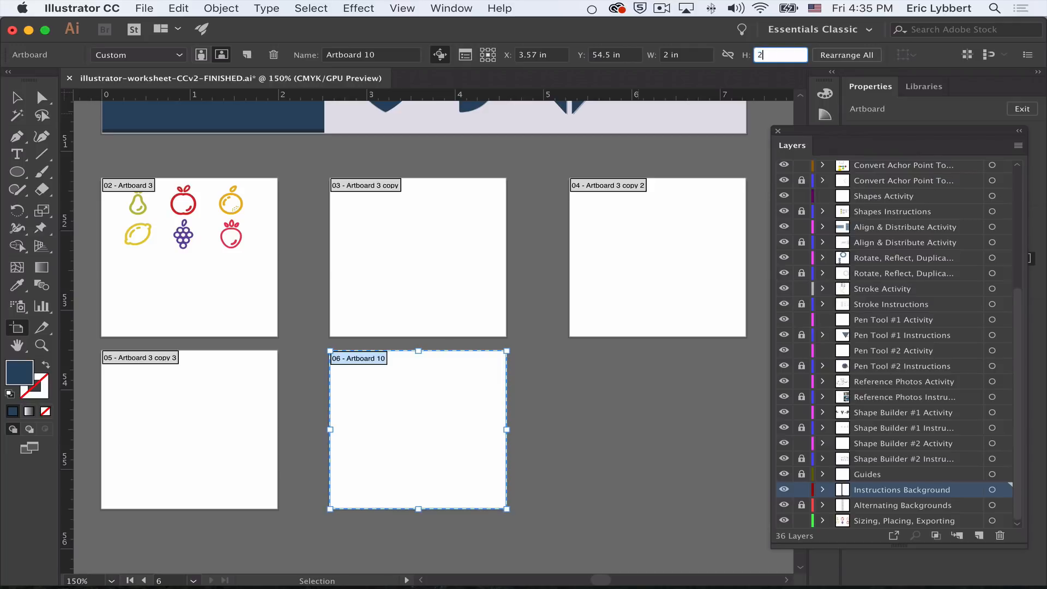
click(679, 55)
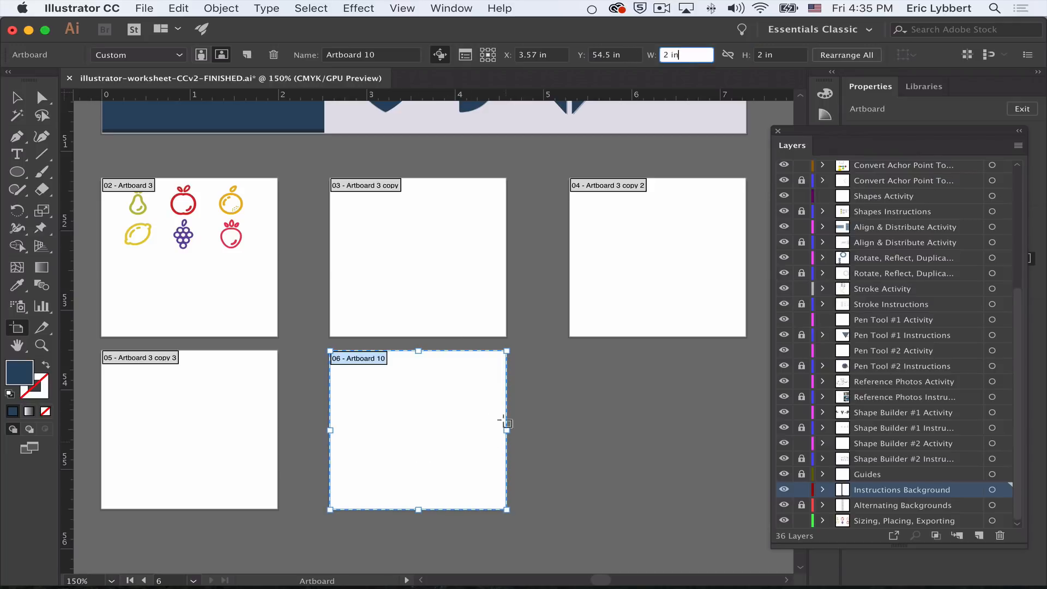
key(Return)
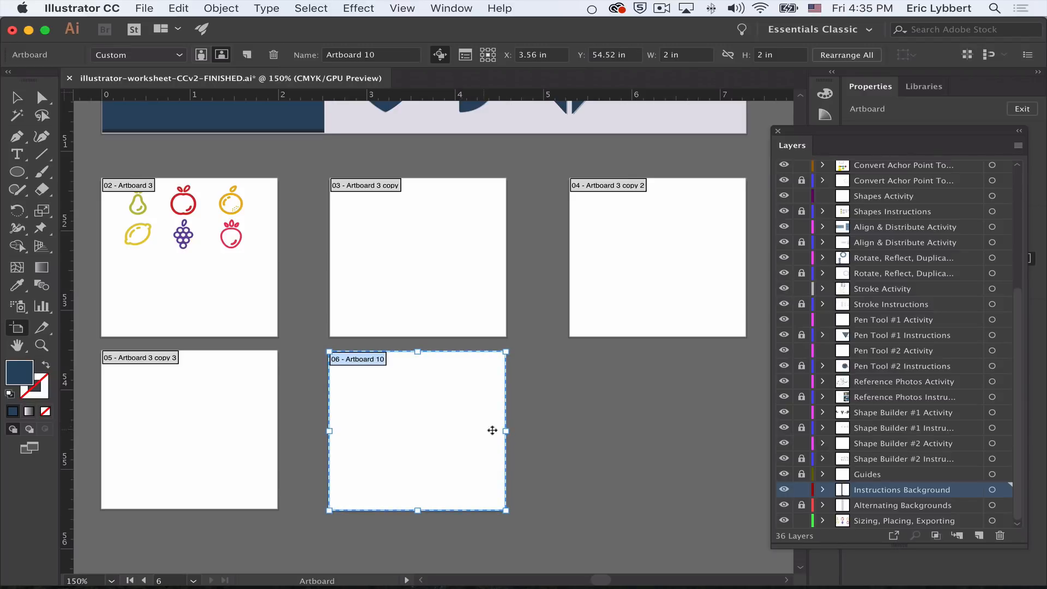
Duplicate the 2 in artboard into the empty space below Artboard 3 copy 2, completing the second row
click(558, 437)
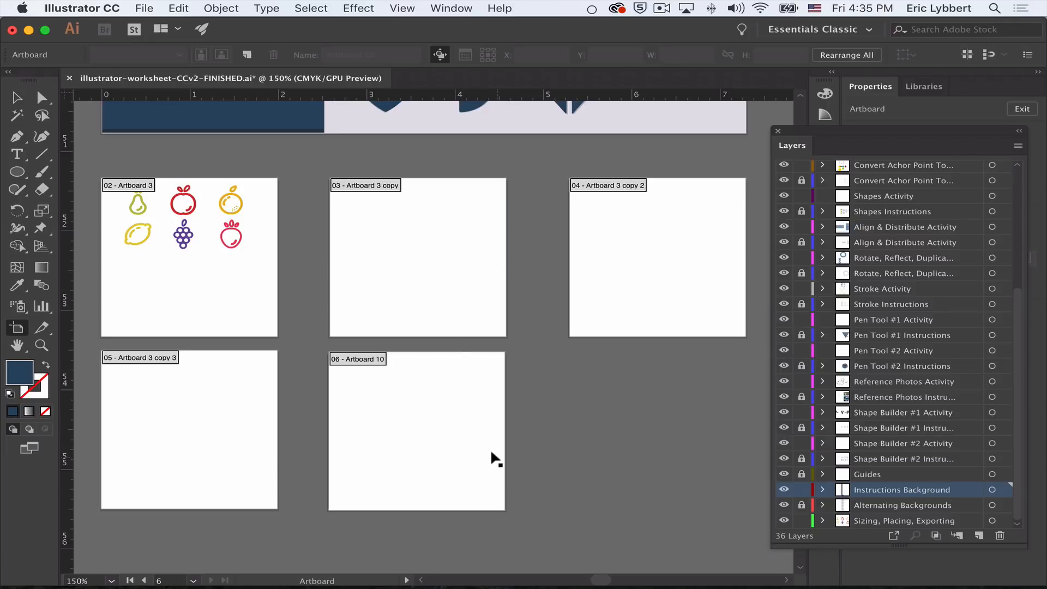
click(443, 444)
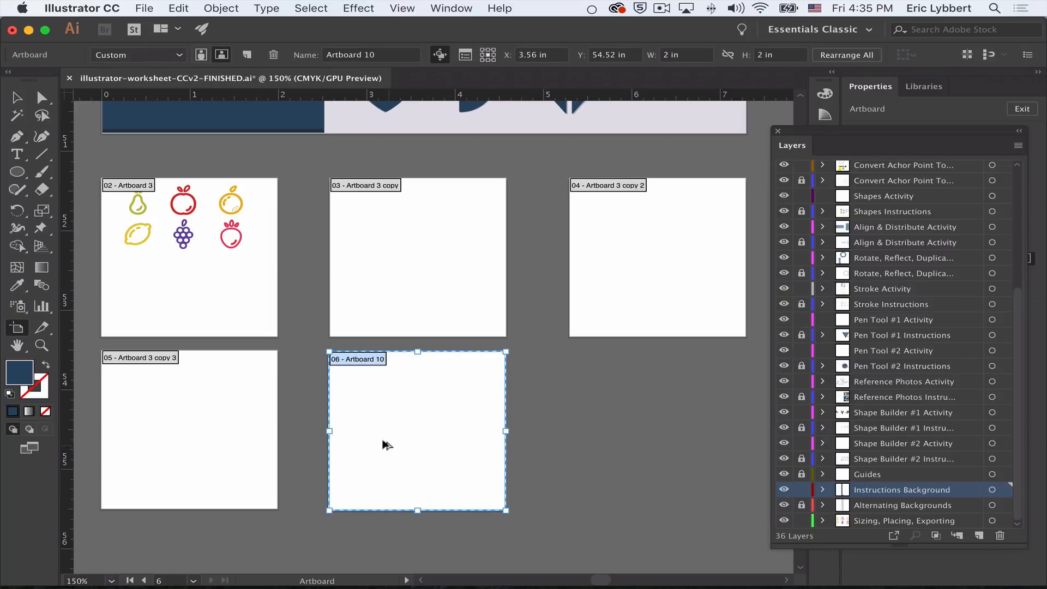
drag(386, 445, 624, 449)
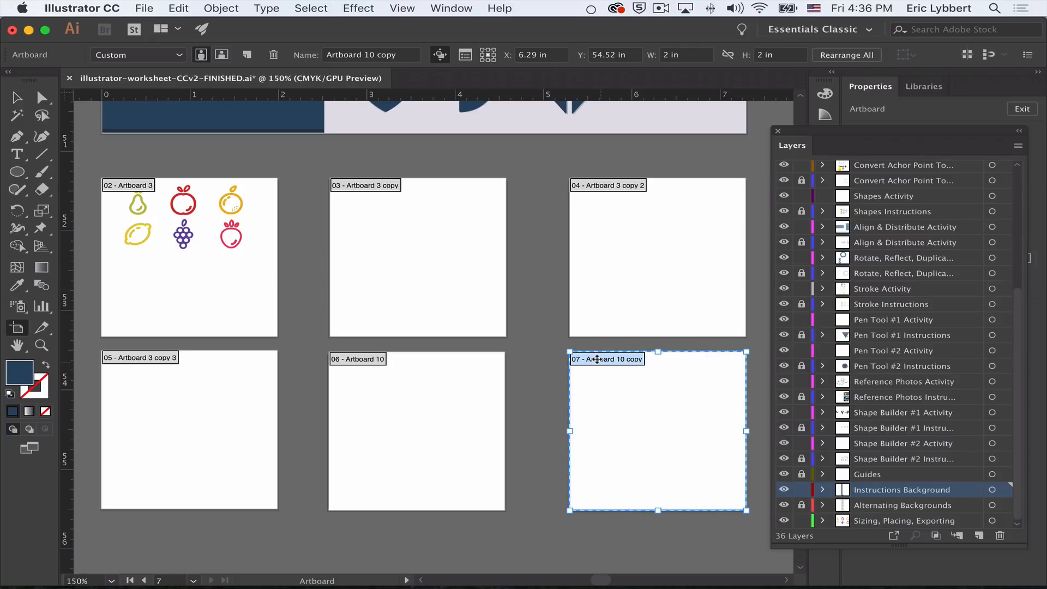
scroll(600, 360, up, 1)
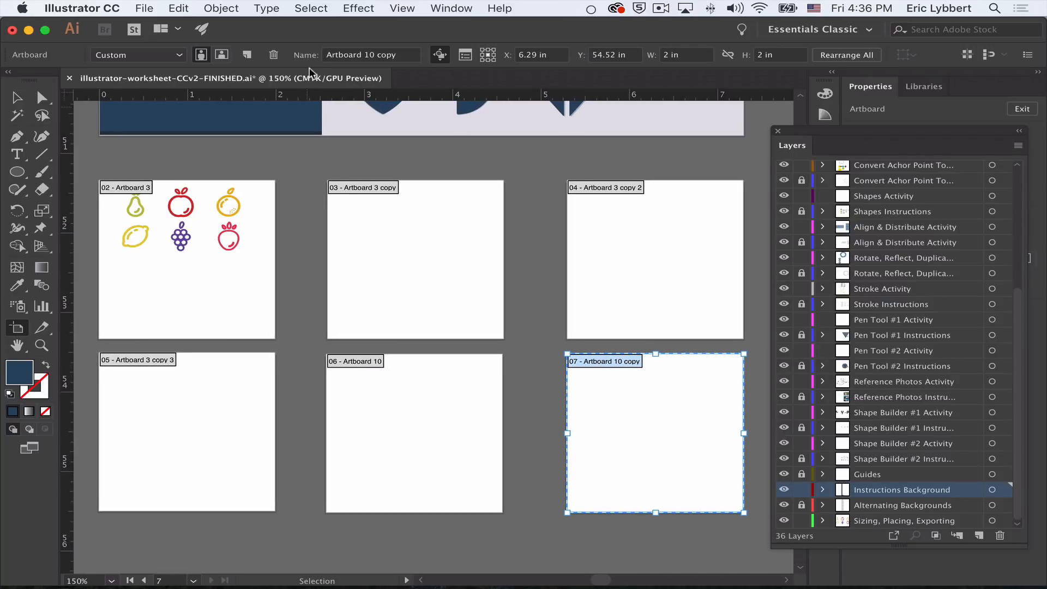
click(364, 53)
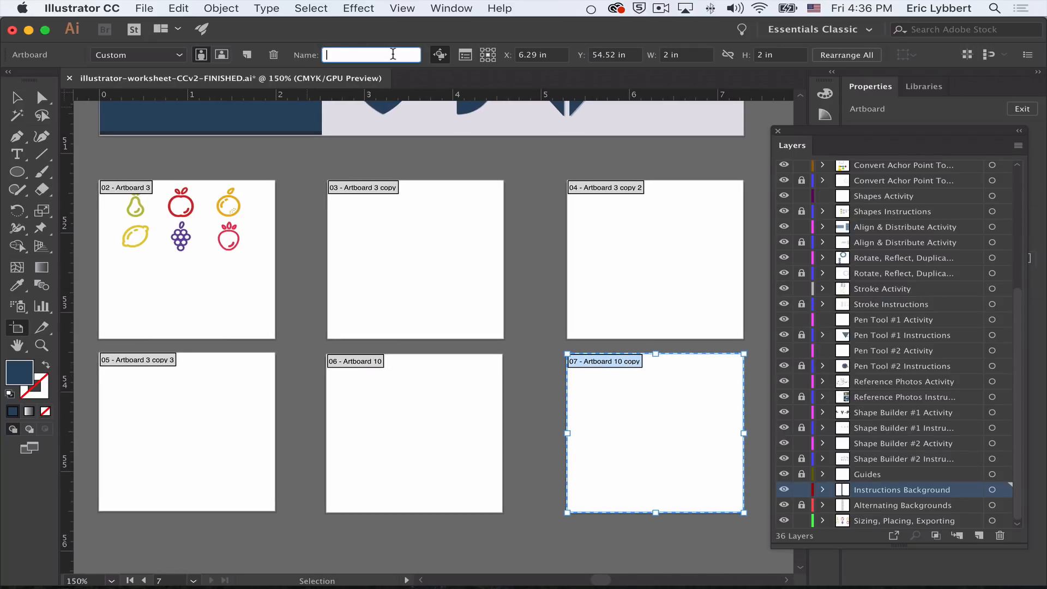
click(696, 426)
click(680, 269)
click(486, 296)
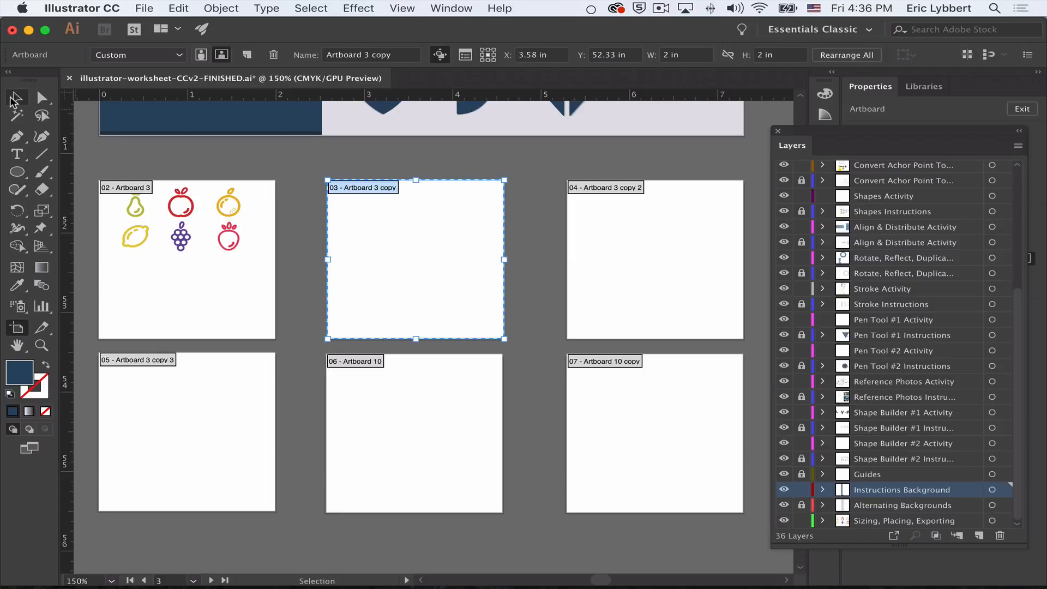
Select the group of six fruit icons on Artboard 3
click(15, 99)
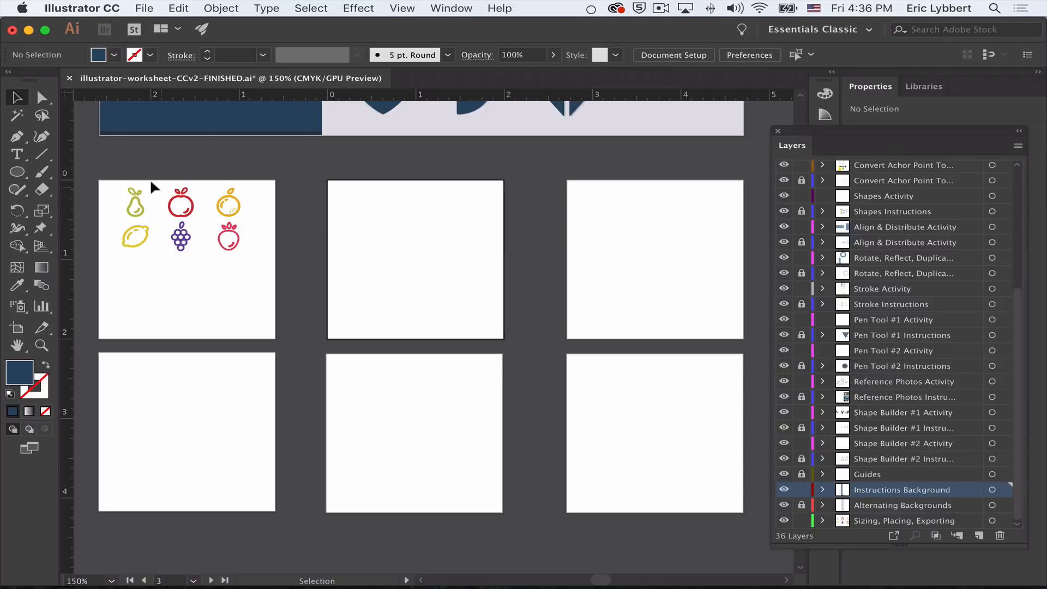
drag(101, 172, 257, 279)
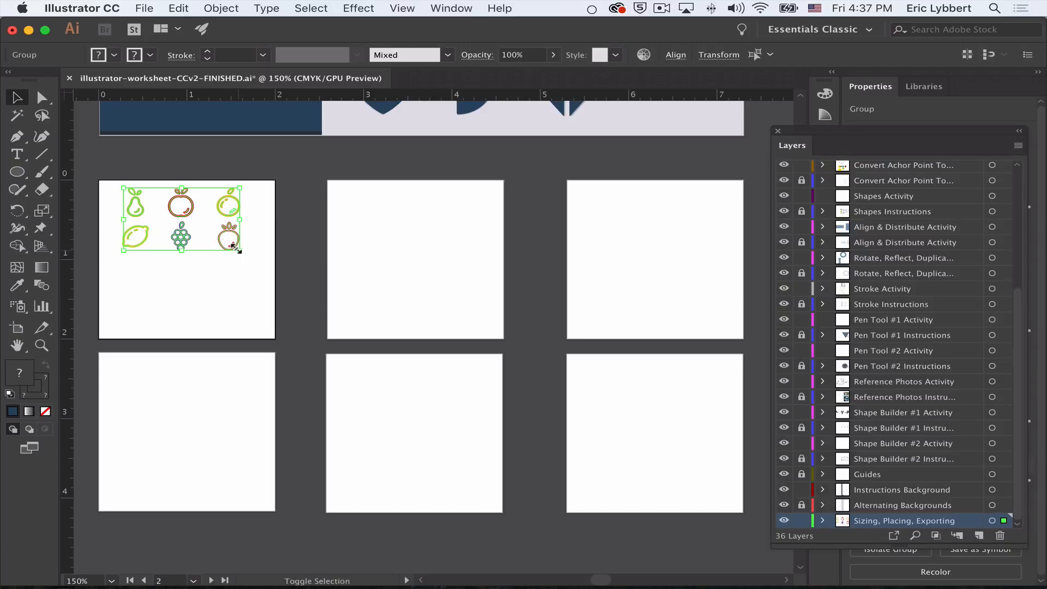
Try enlarging the fruit group proportionally so each fruit falls on its own artboard, and undo the scaling
drag(238, 250, 709, 528)
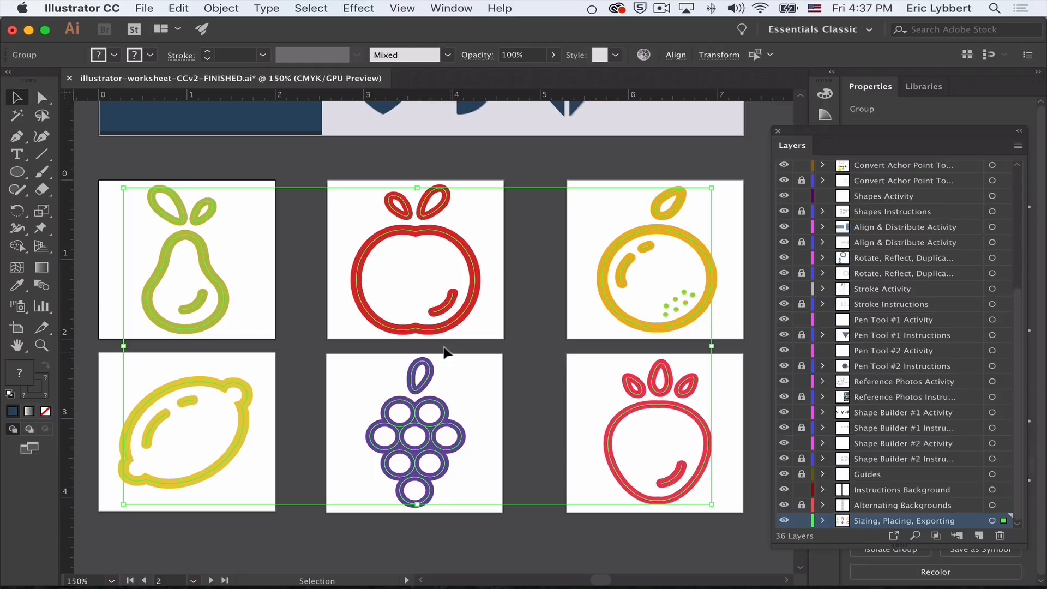
key(super+z)
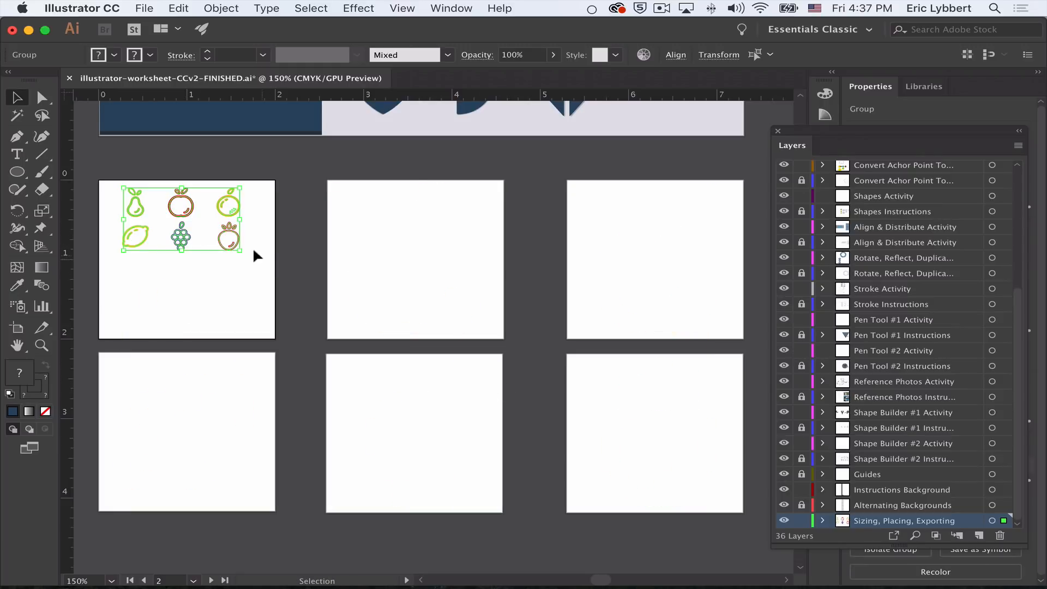
drag(240, 251, 716, 494)
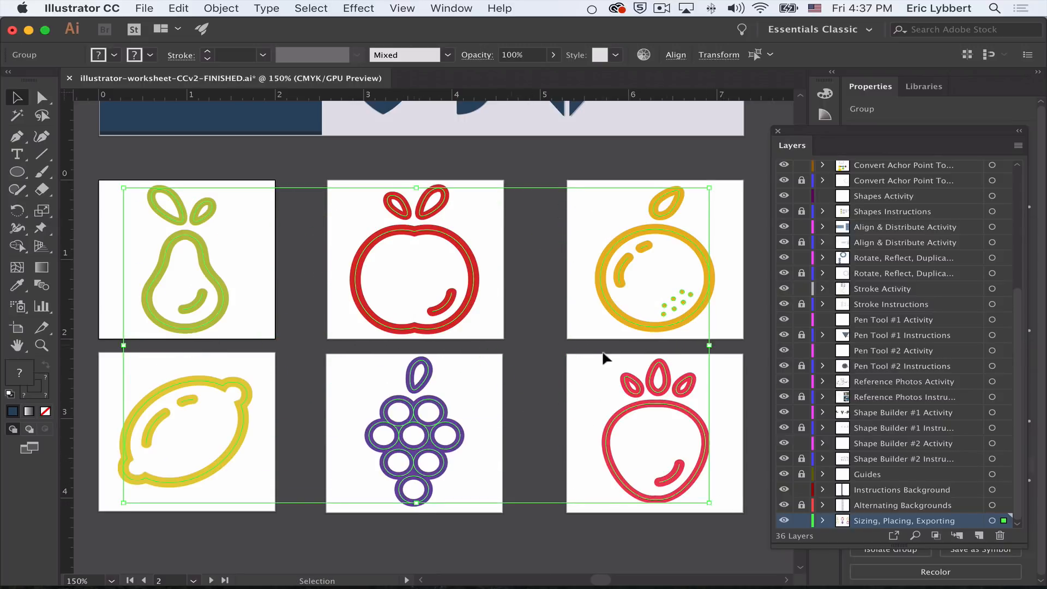
key(a)
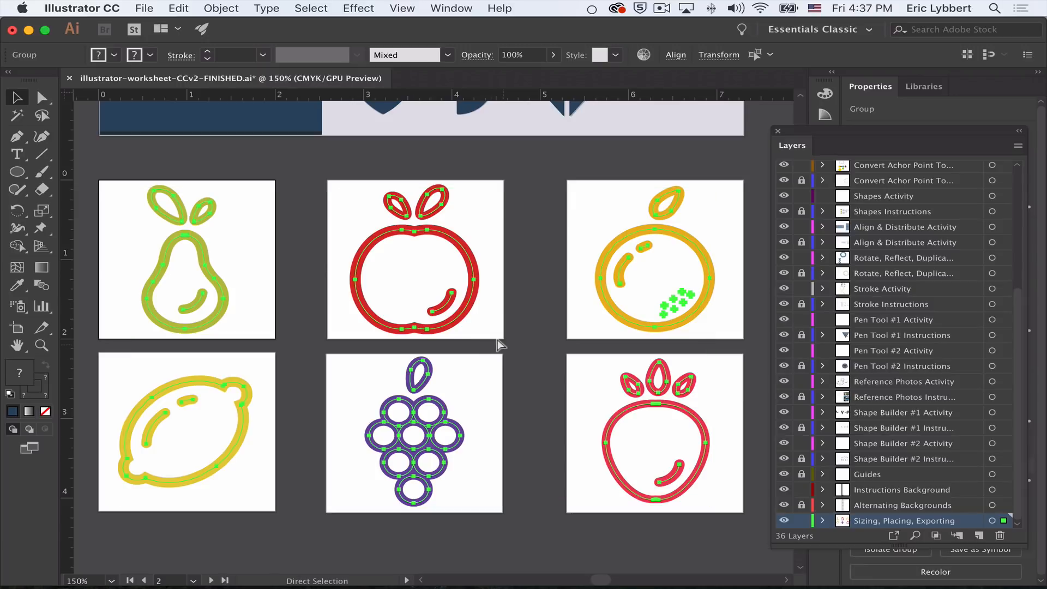
key(super+z)
key(v)
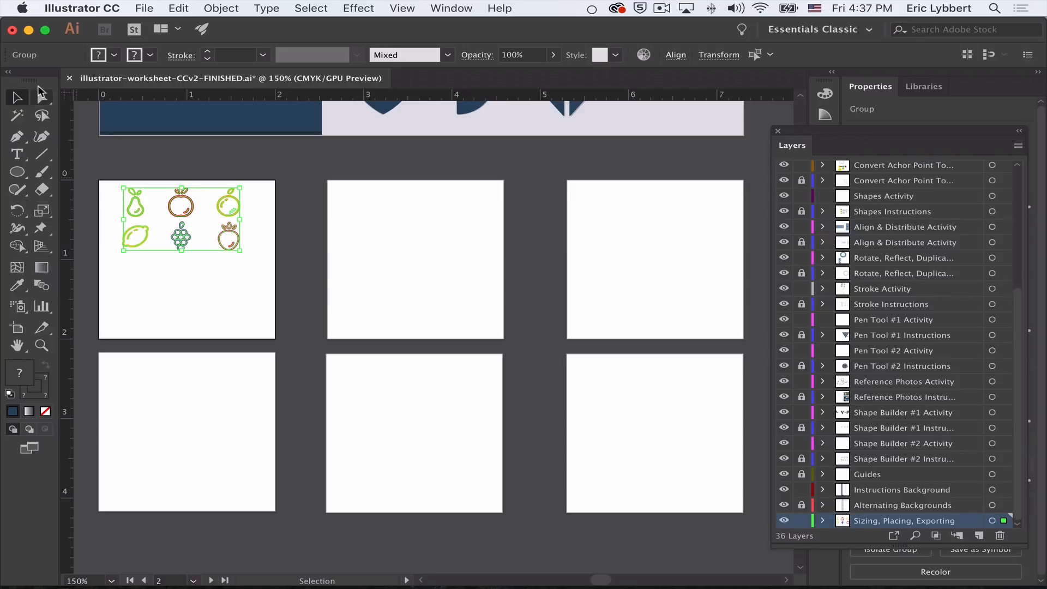
Turn off Scale Corners and Scale Strokes & Effects in the general preferences
click(98, 8)
mouse_move(96, 46)
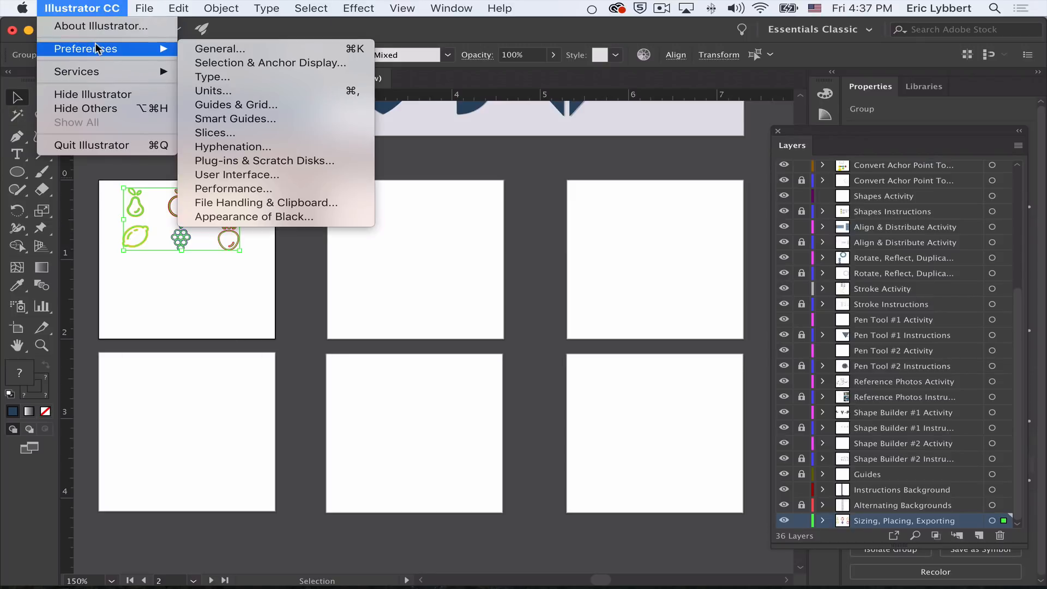
click(236, 50)
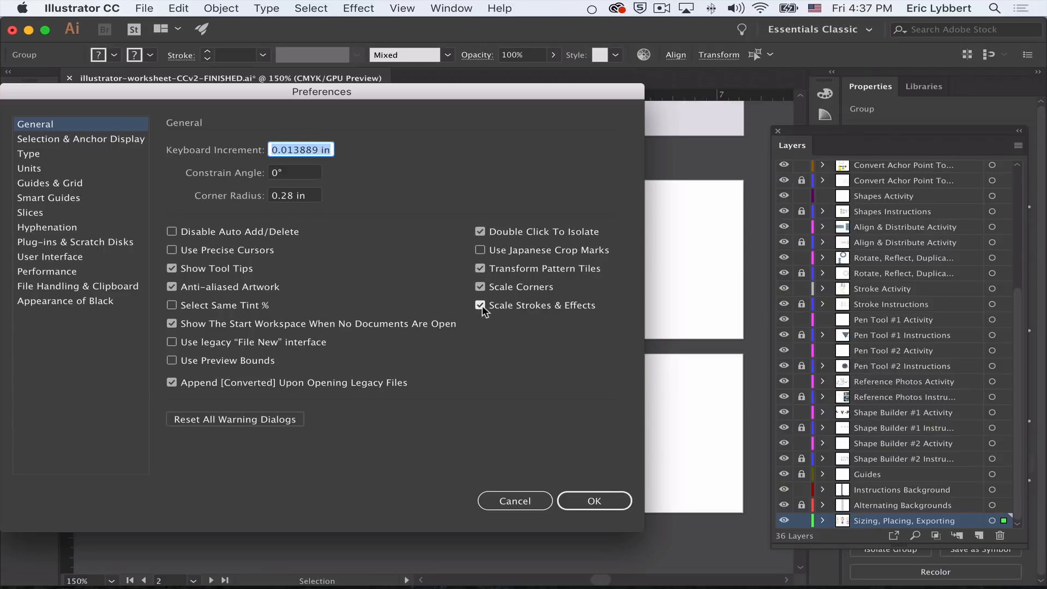
click(598, 498)
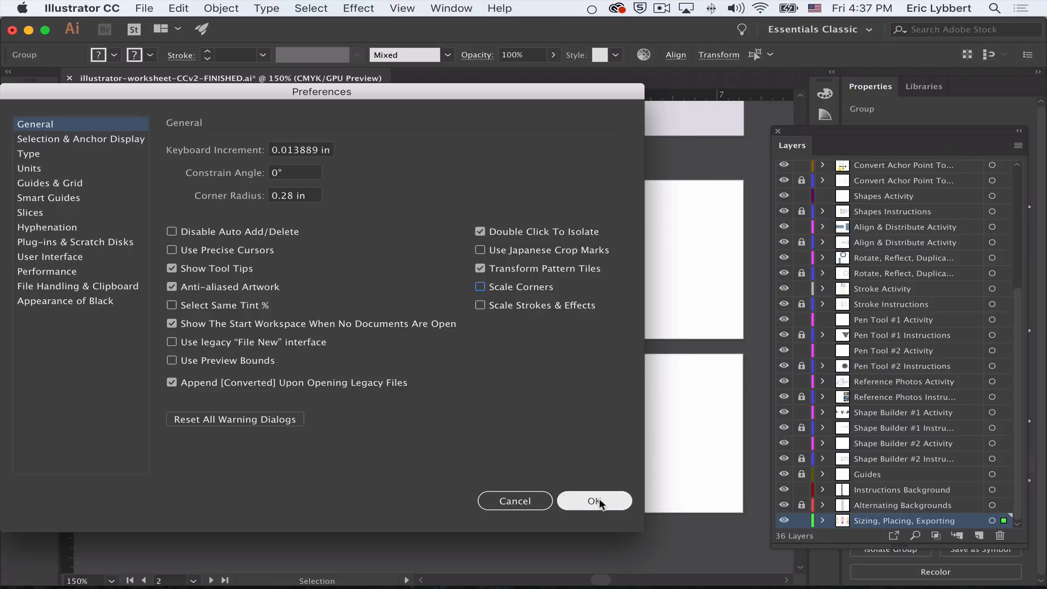
Try enlarging the fruit group across the six artboards with stroke scaling off, and undo it
drag(240, 251, 693, 499)
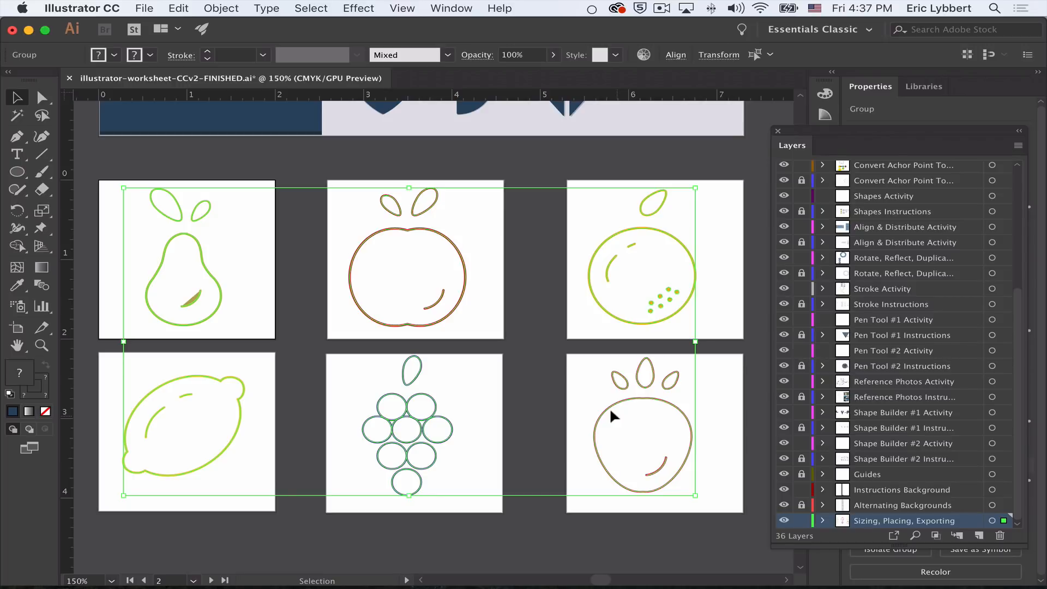
key(super+z)
scroll(261, 241, up, 1)
Turn on Scale Corners and Scale Strokes & Effects in the general preferences
click(113, 9)
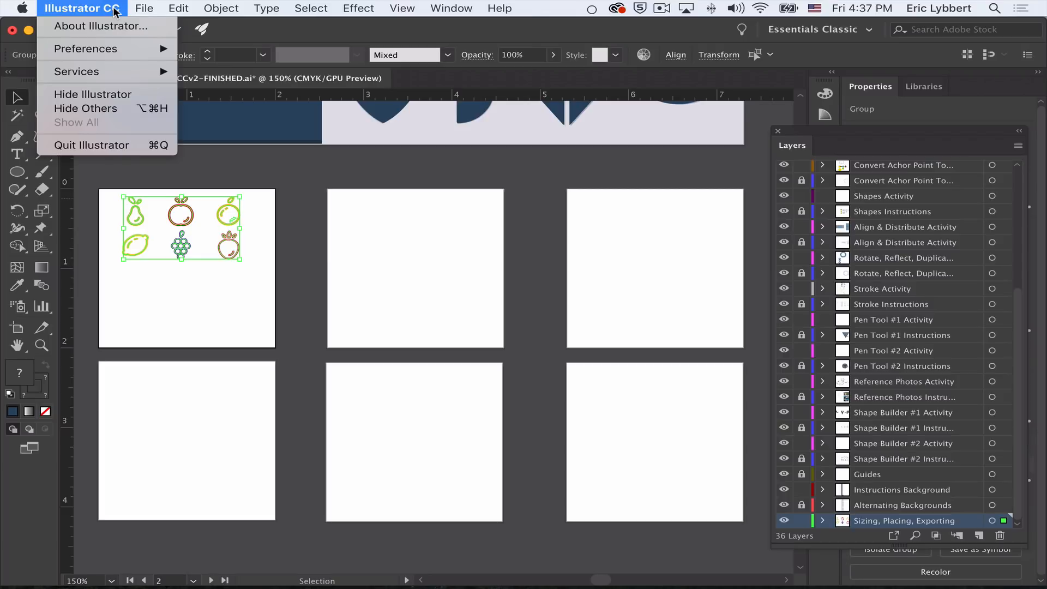
mouse_move(114, 49)
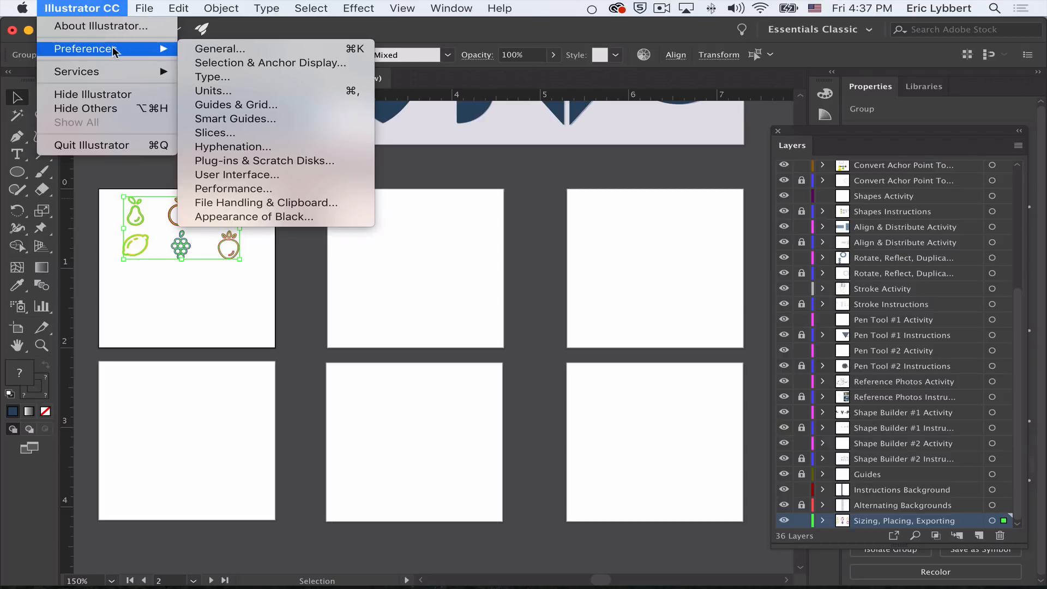
click(221, 47)
click(481, 287)
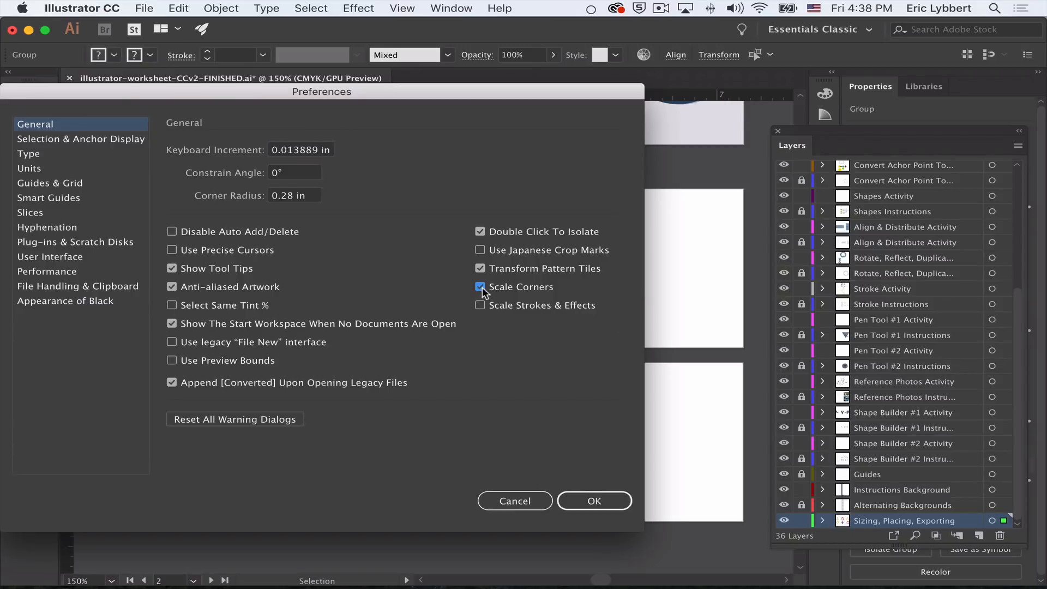
click(480, 305)
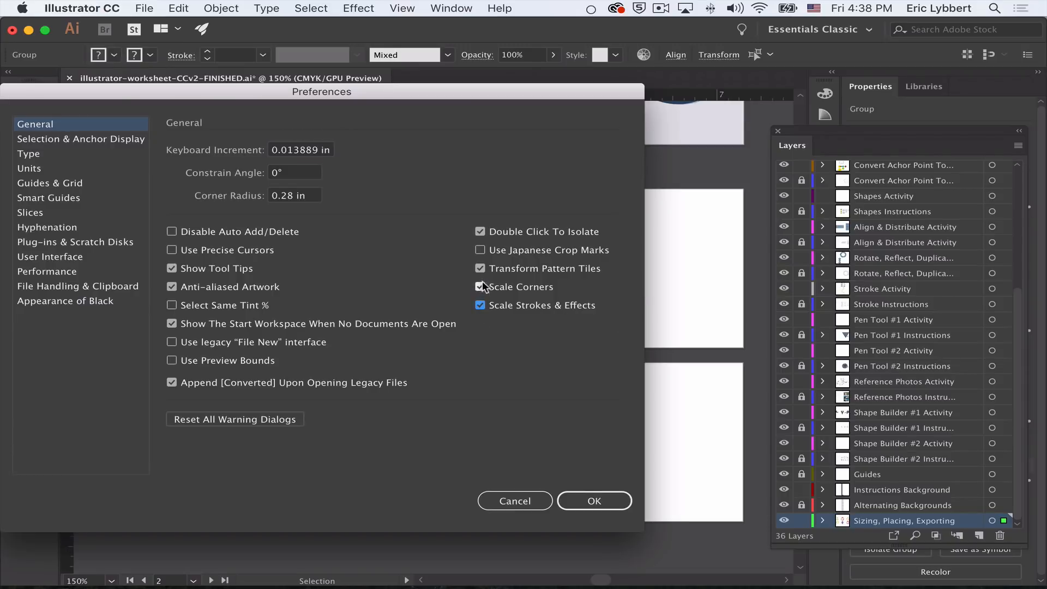
click(594, 502)
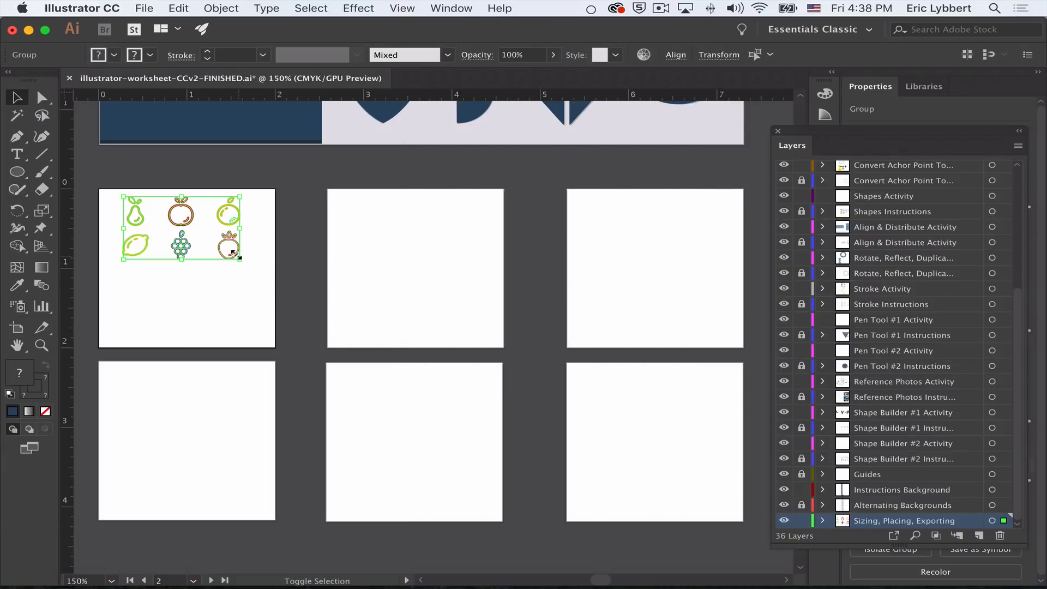
Enlarge the fruit group proportionally across the six artboards so each fruit falls on its own artboard, and deselect it
drag(240, 259, 720, 511)
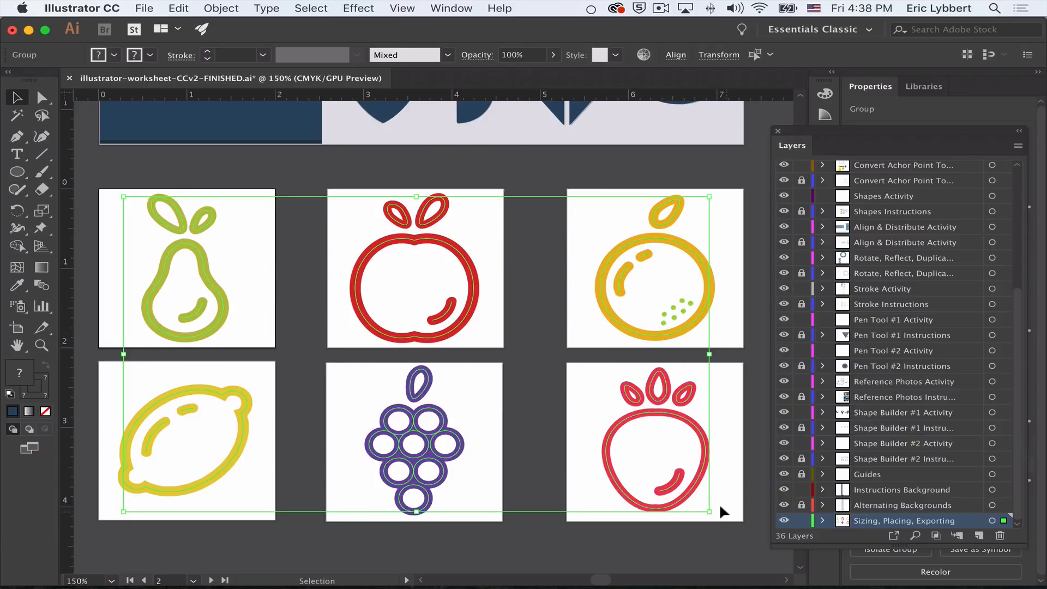
click(528, 417)
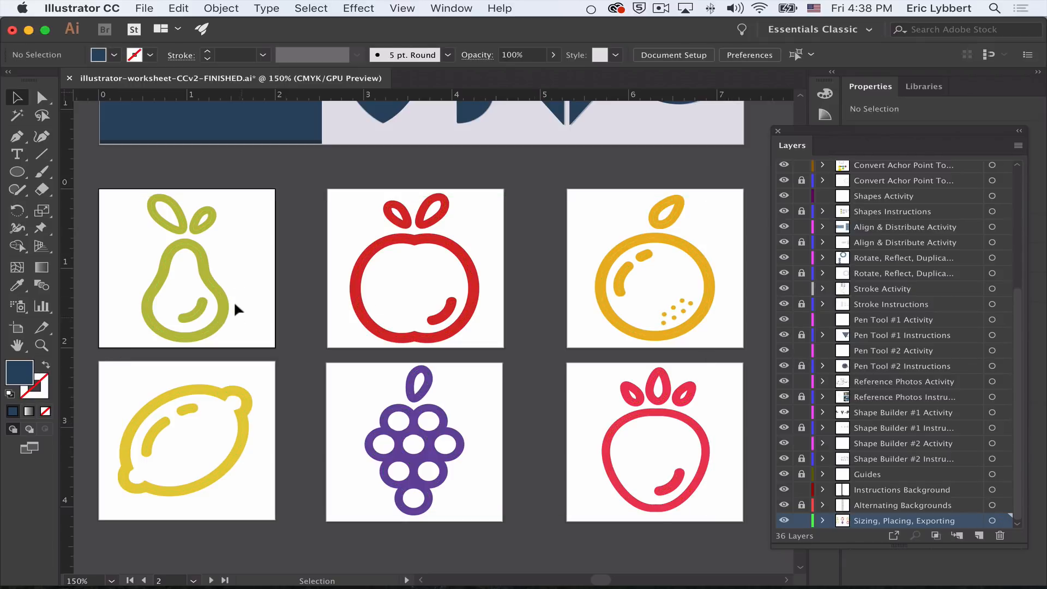
Select the pear on the first fruit artboard and bring up the Align controls
click(207, 281)
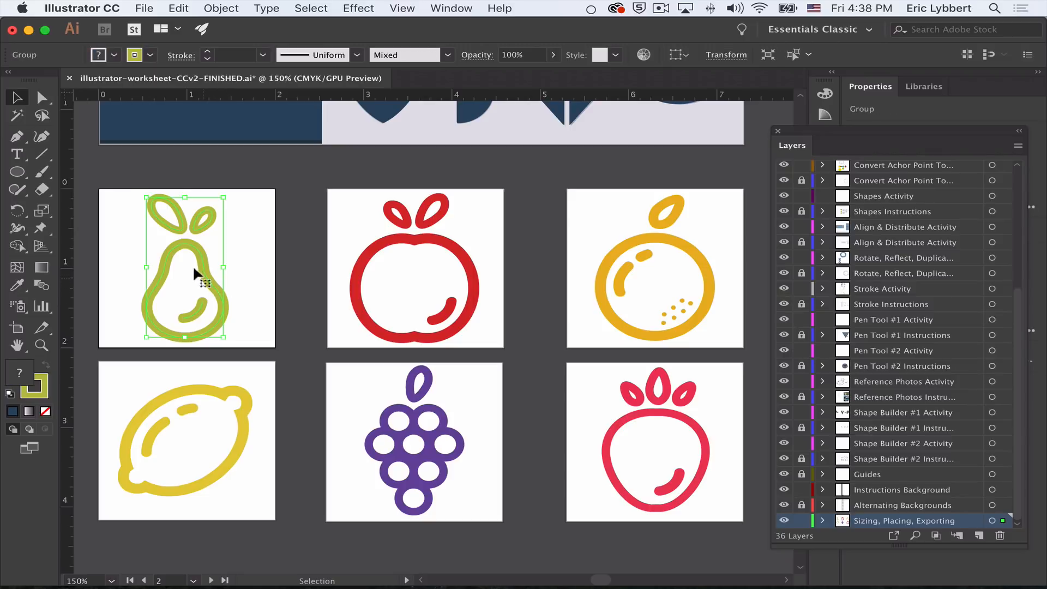
click(177, 310)
scroll(666, 104, right, 1)
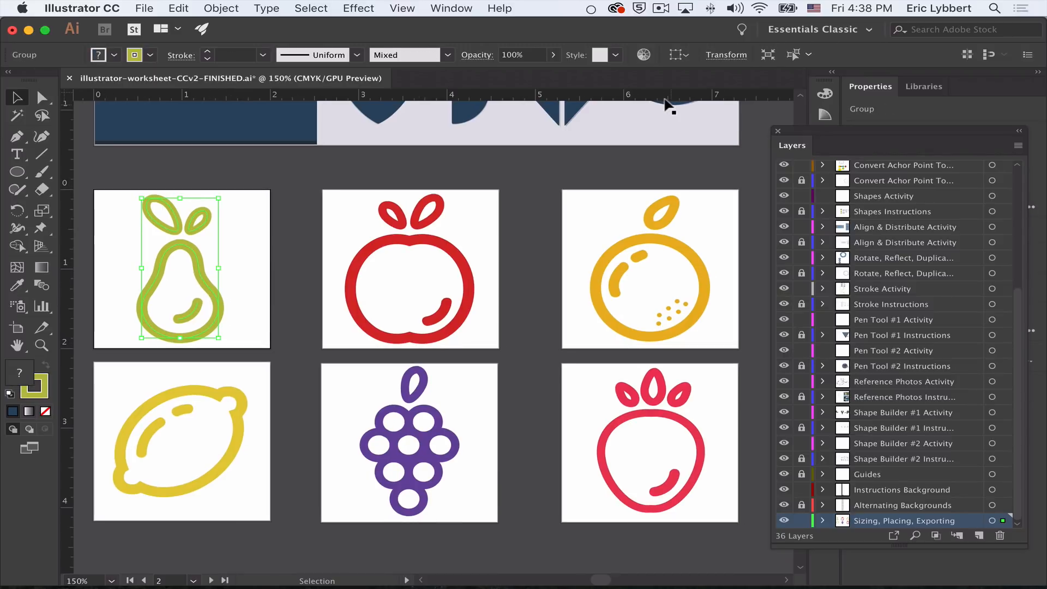
click(458, 8)
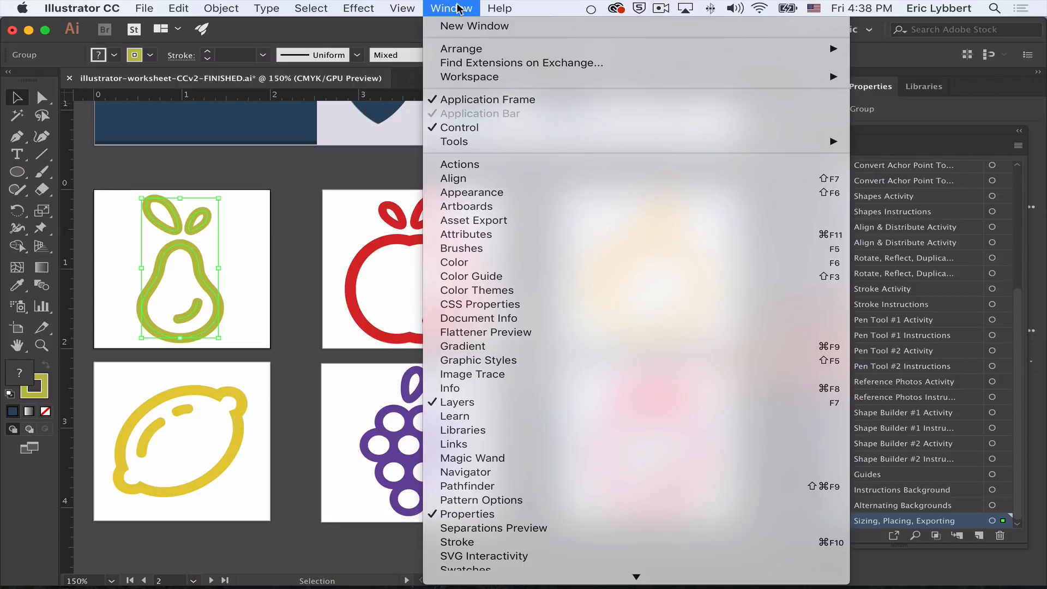
click(480, 178)
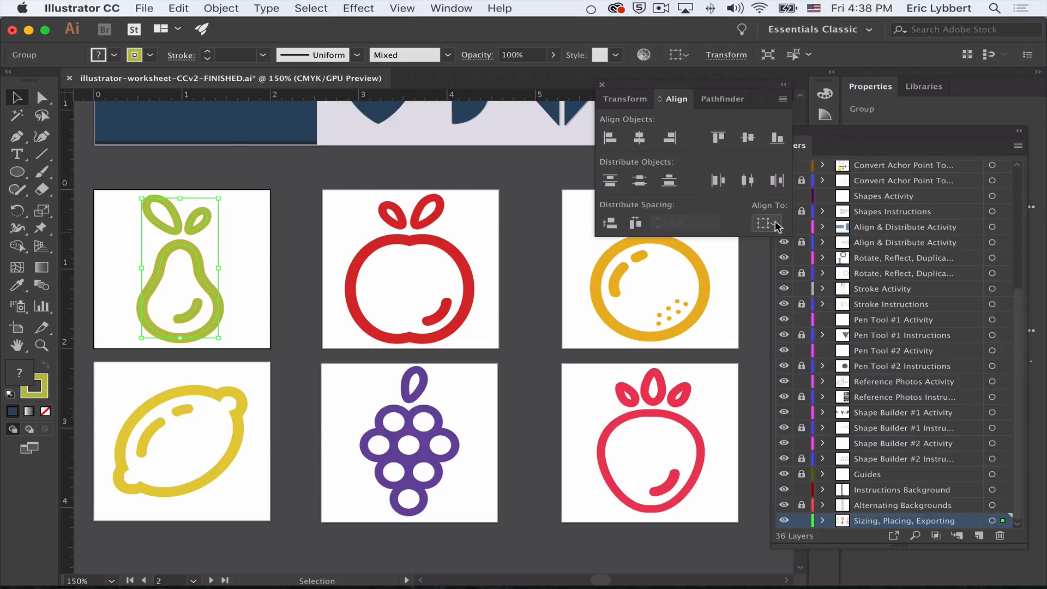
Hide the extra alignment options and show them again
click(783, 100)
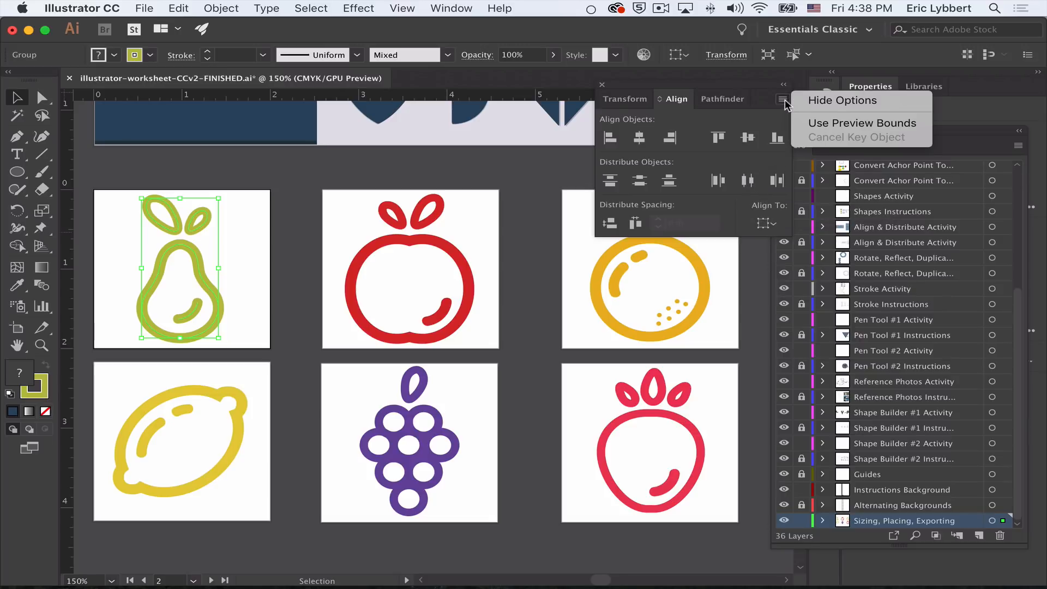
click(807, 101)
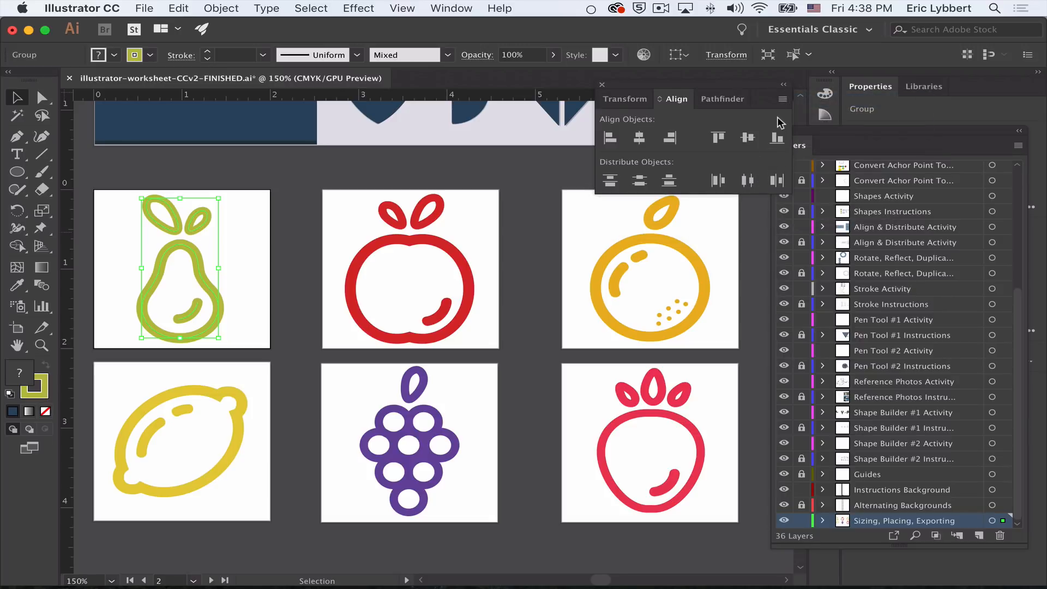
click(783, 99)
click(805, 102)
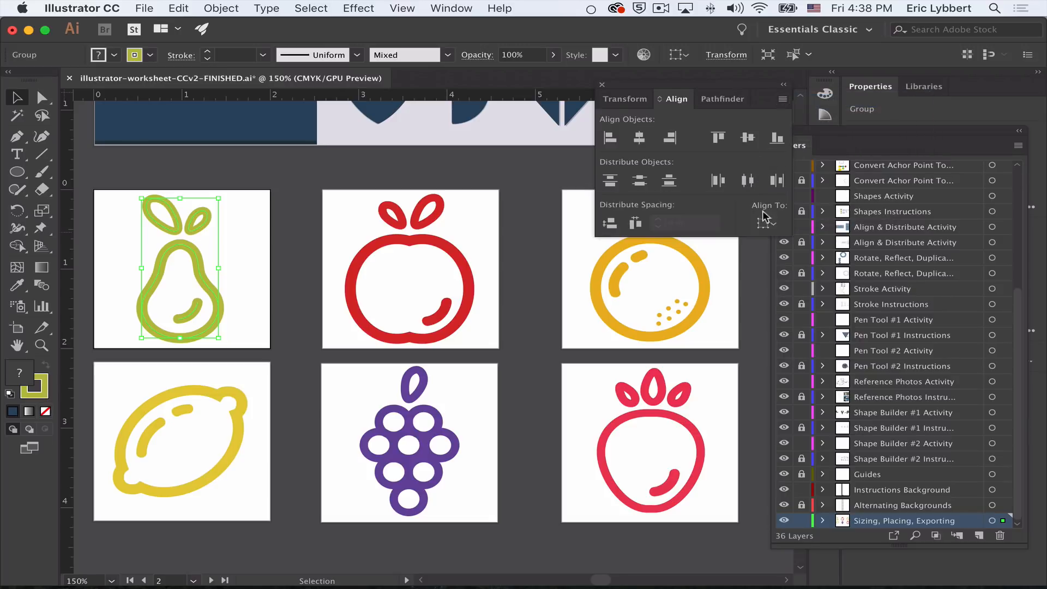
Set the alignment reference to Align to Artboard and center the pear horizontally and vertically on its artboard
click(768, 223)
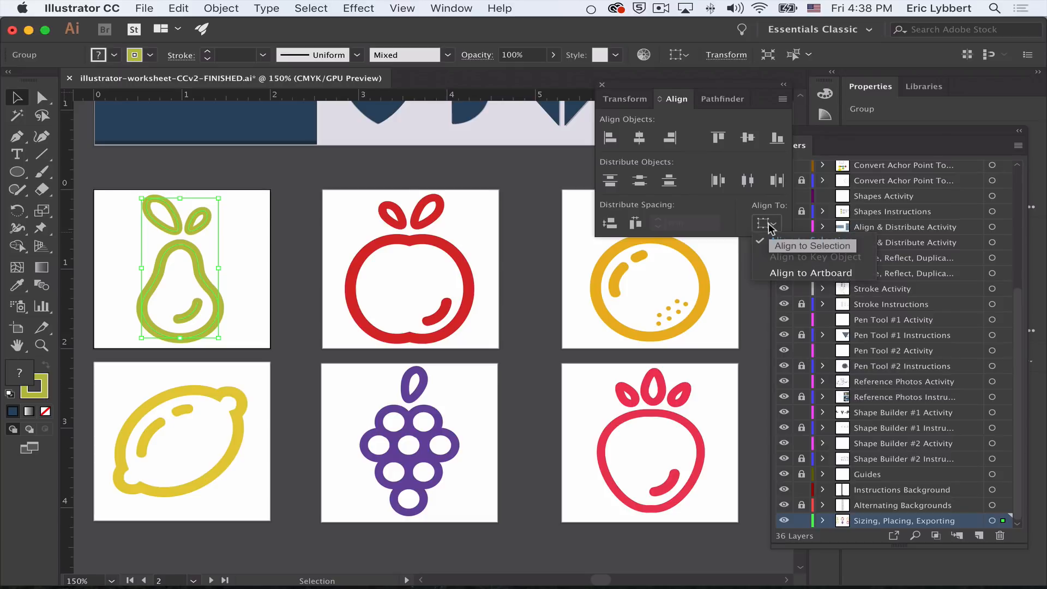
click(796, 273)
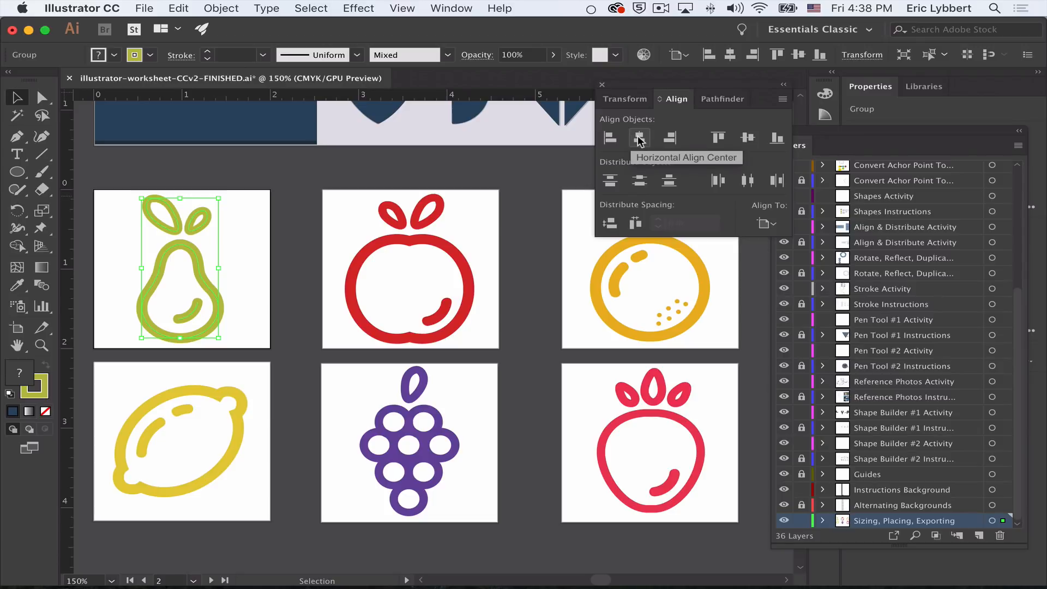
click(640, 140)
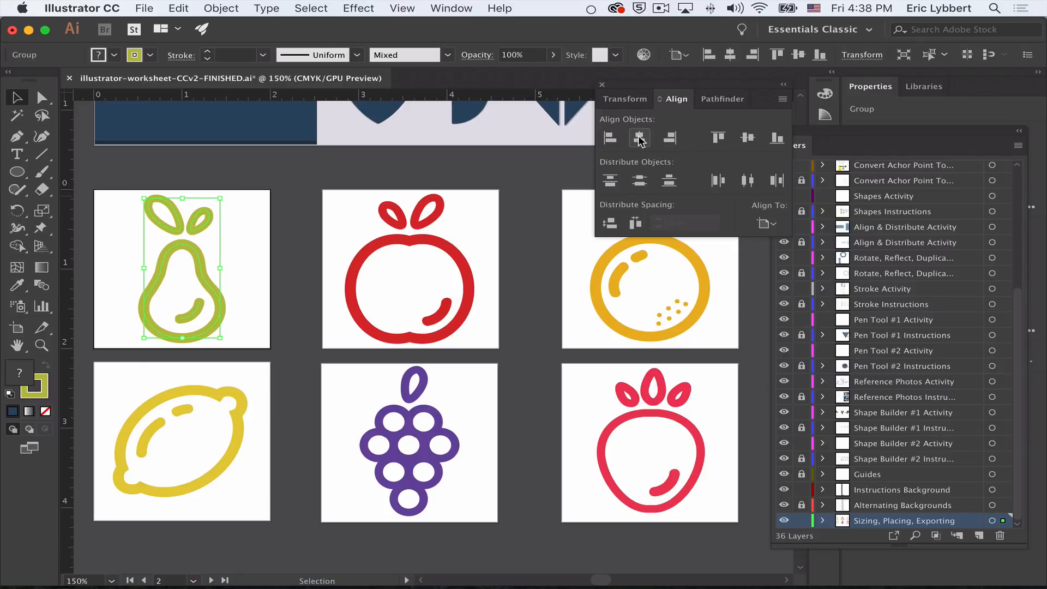
click(749, 141)
Center the apple and the orange horizontally and vertically, each on its own artboard
click(466, 300)
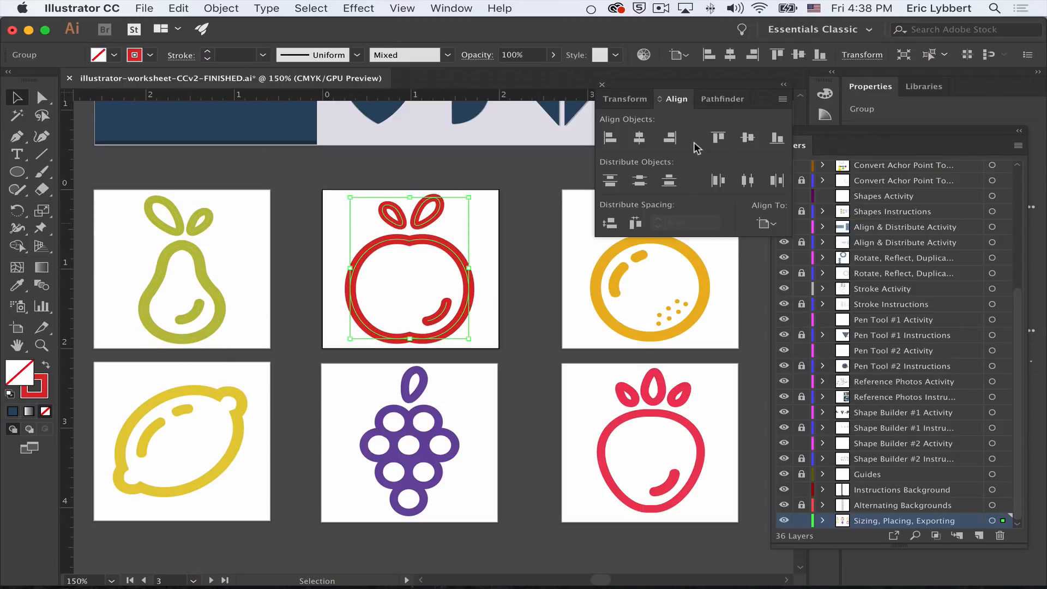
click(640, 138)
click(747, 138)
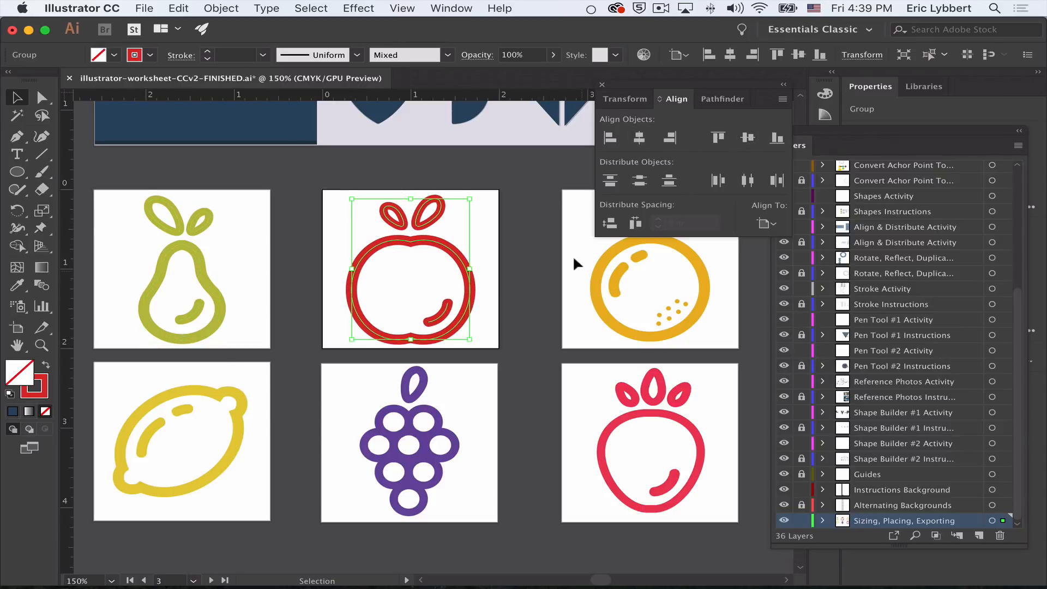
click(599, 261)
click(639, 139)
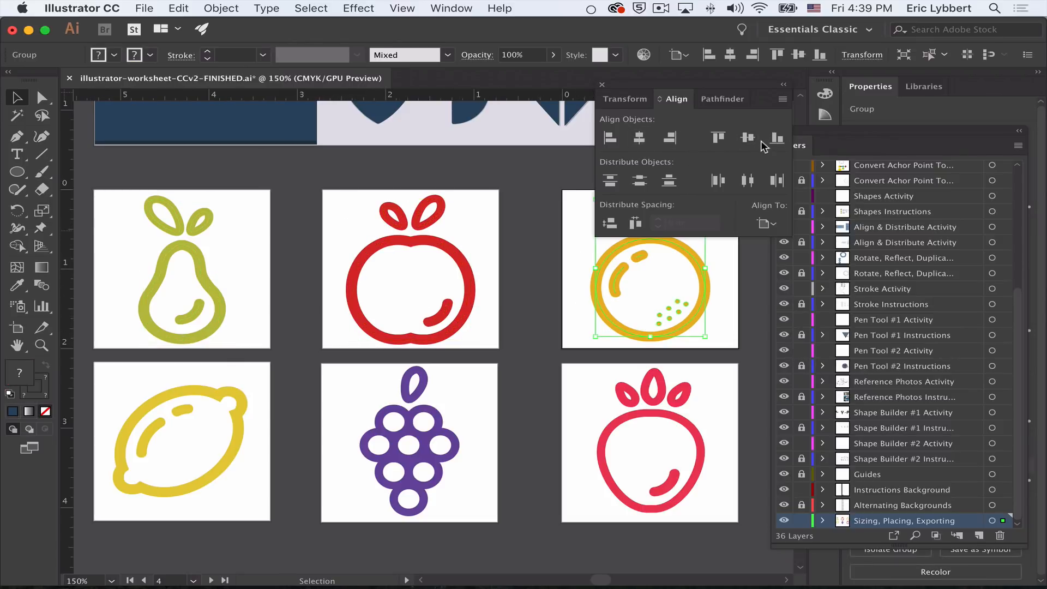
click(747, 138)
Center the lemon and the grapes horizontally and vertically, each on its own artboard
drag(125, 386, 291, 517)
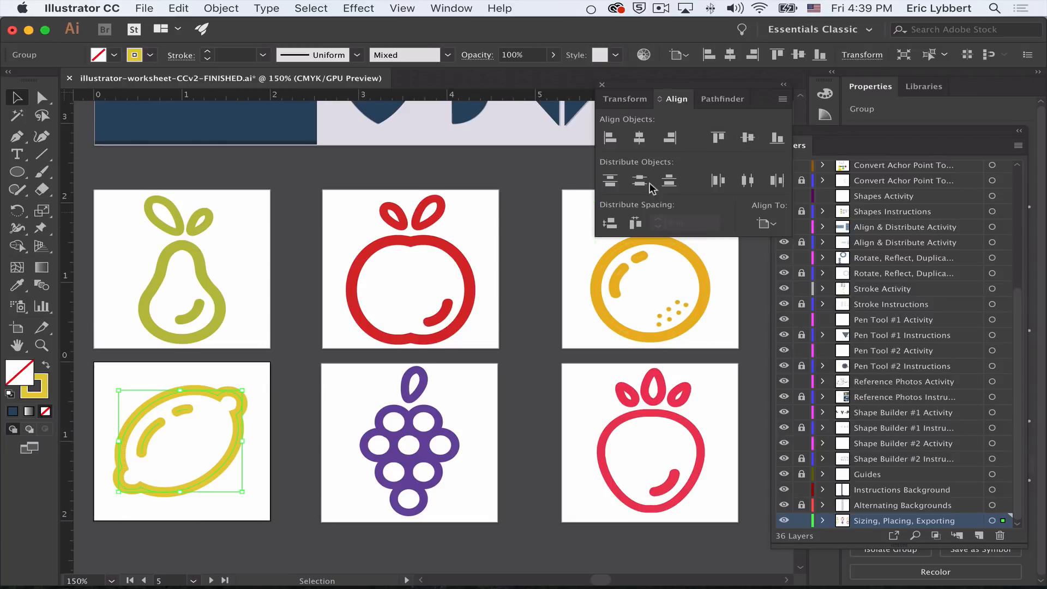
click(639, 138)
click(748, 138)
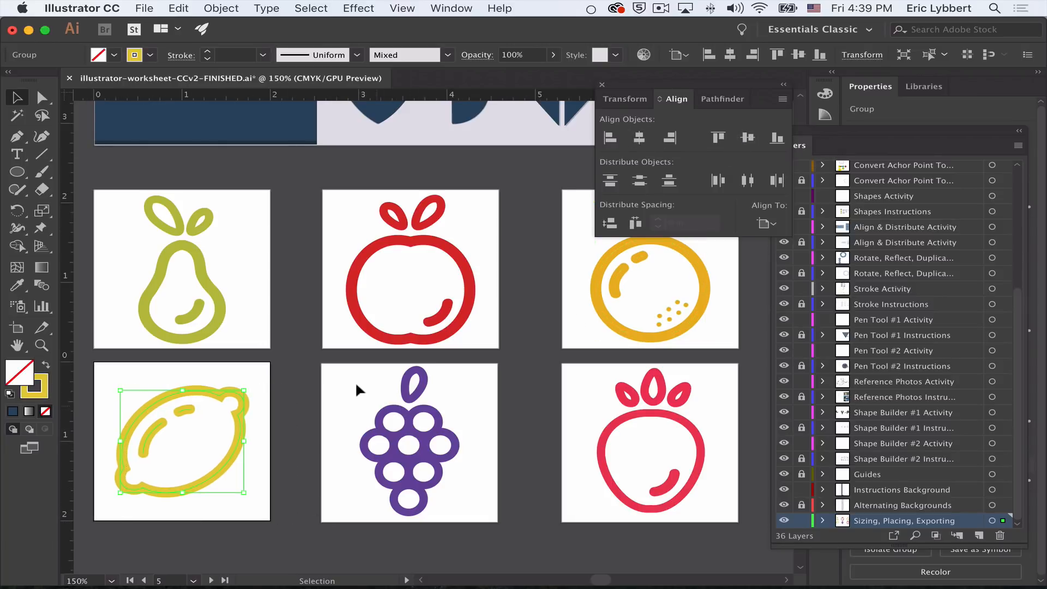
drag(356, 382, 464, 474)
click(640, 139)
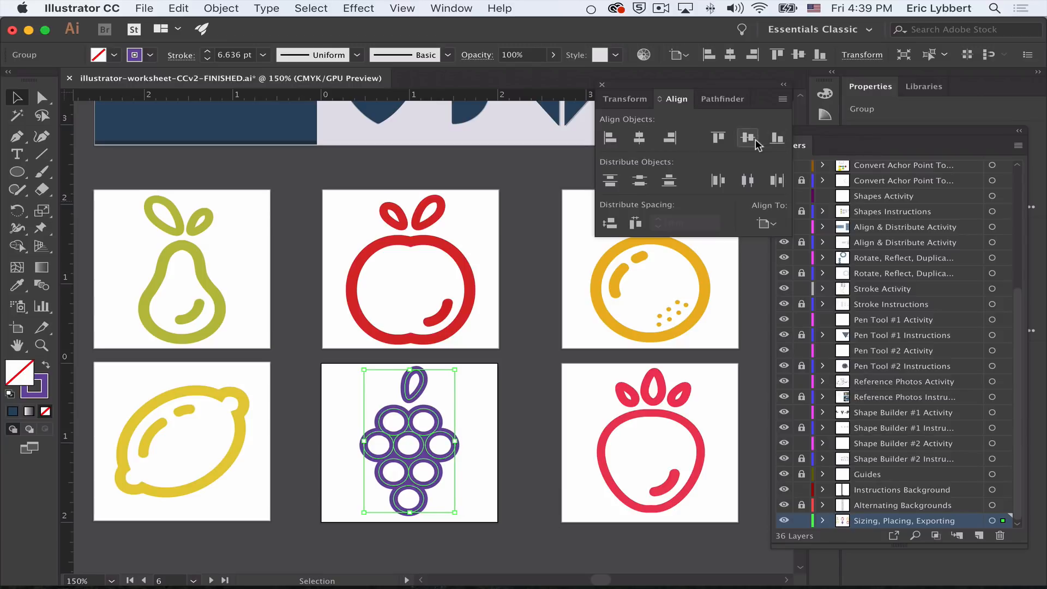
click(748, 138)
Center the strawberry horizontally and vertically on its artboard, then deselect it and close the alignment controls
drag(585, 485, 667, 443)
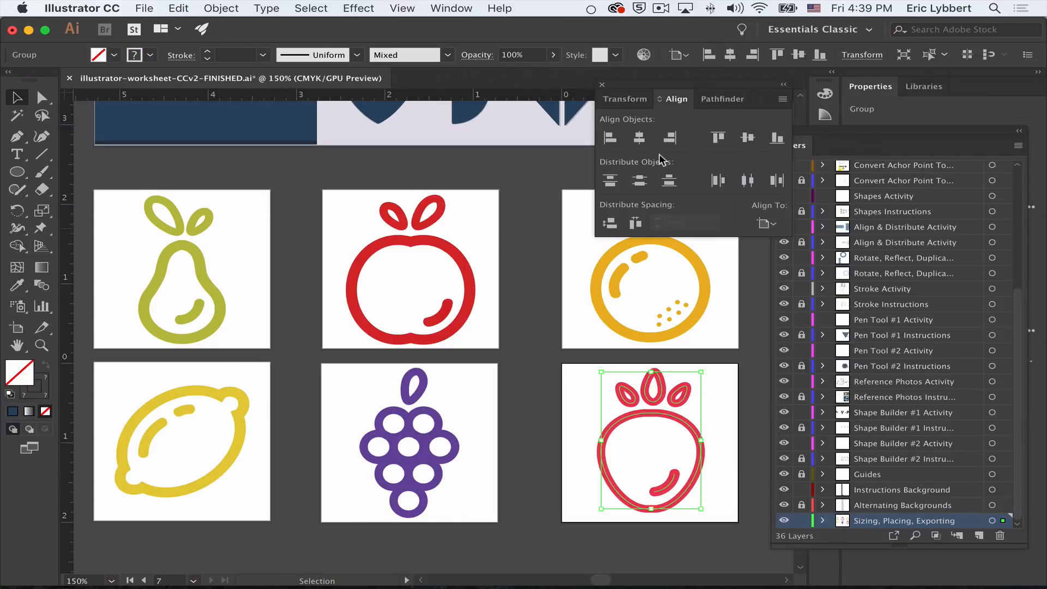
click(640, 139)
click(748, 138)
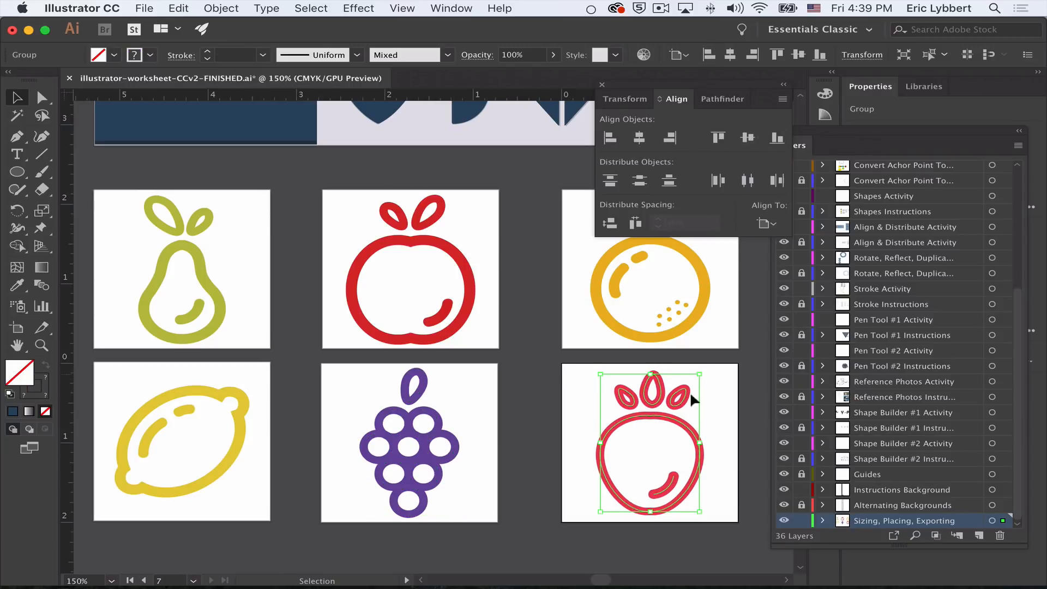
click(741, 394)
click(602, 84)
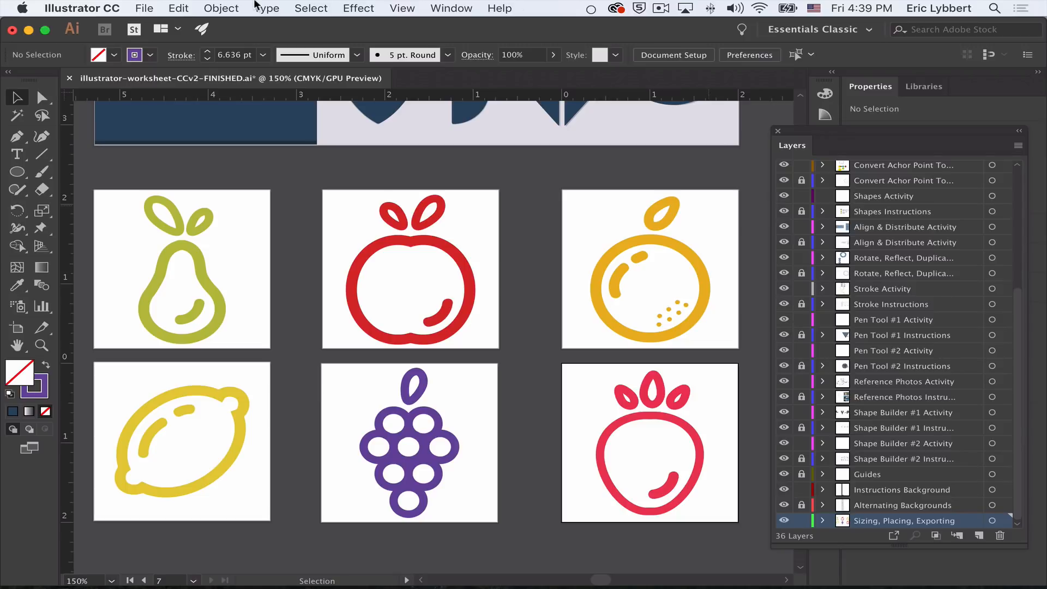
Open Export for Screens and select only the six fruit artboards, range 2-7, leaving out Artboard 1
click(143, 8)
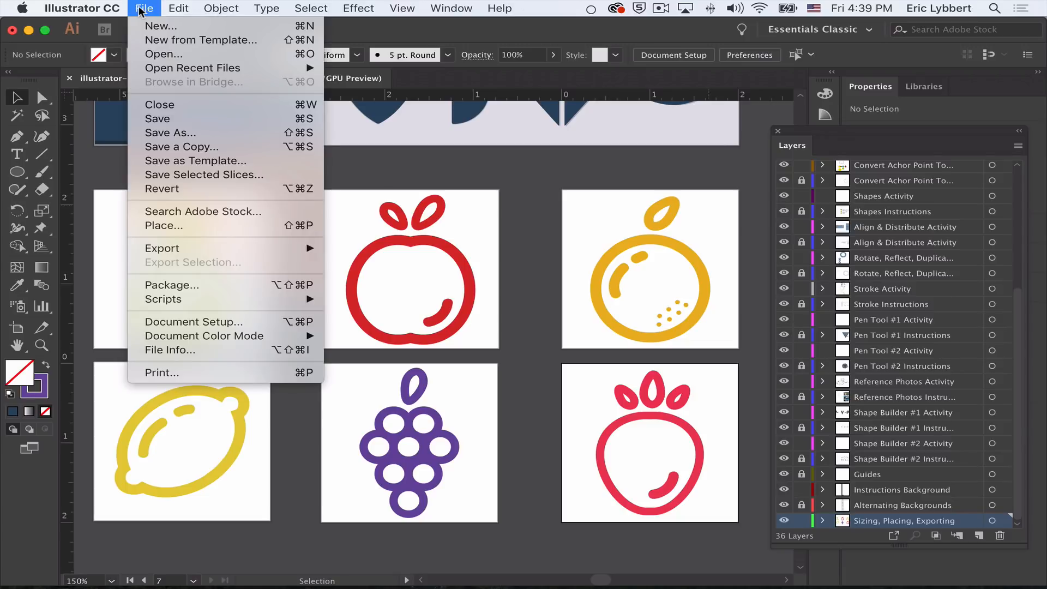
mouse_move(245, 247)
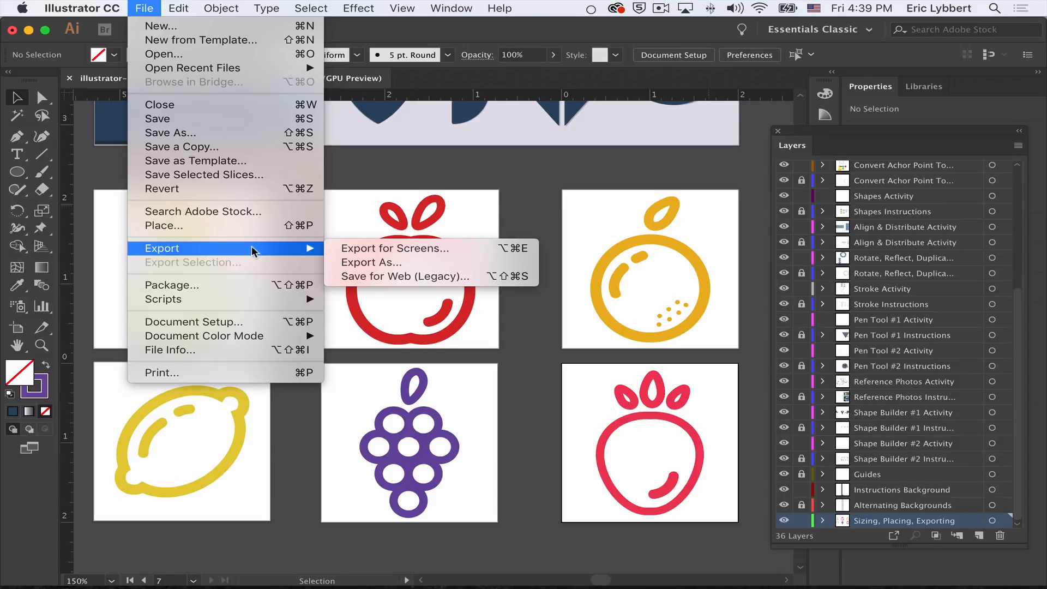
click(406, 247)
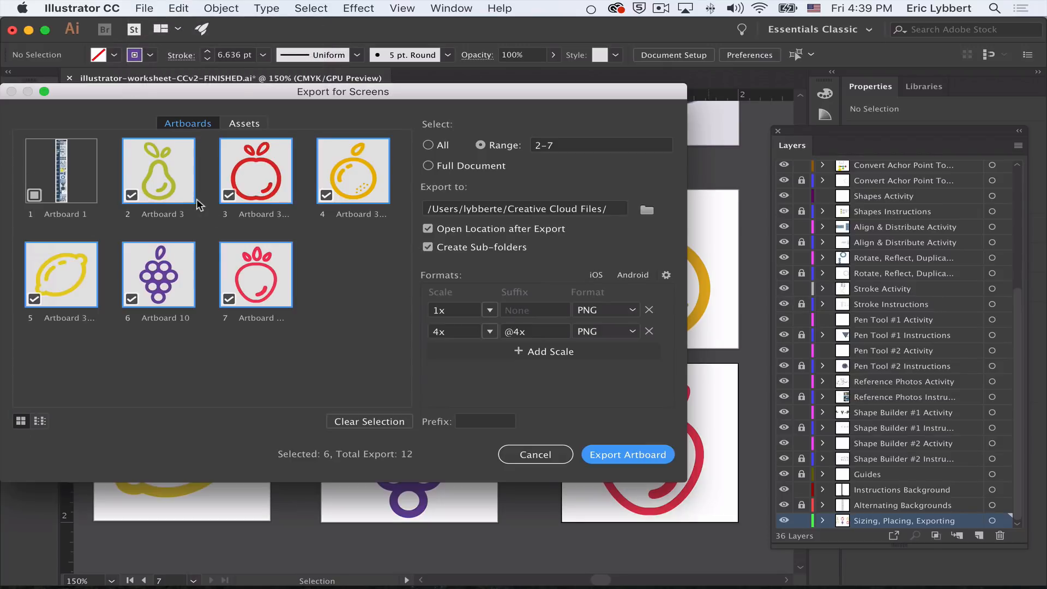
click(35, 197)
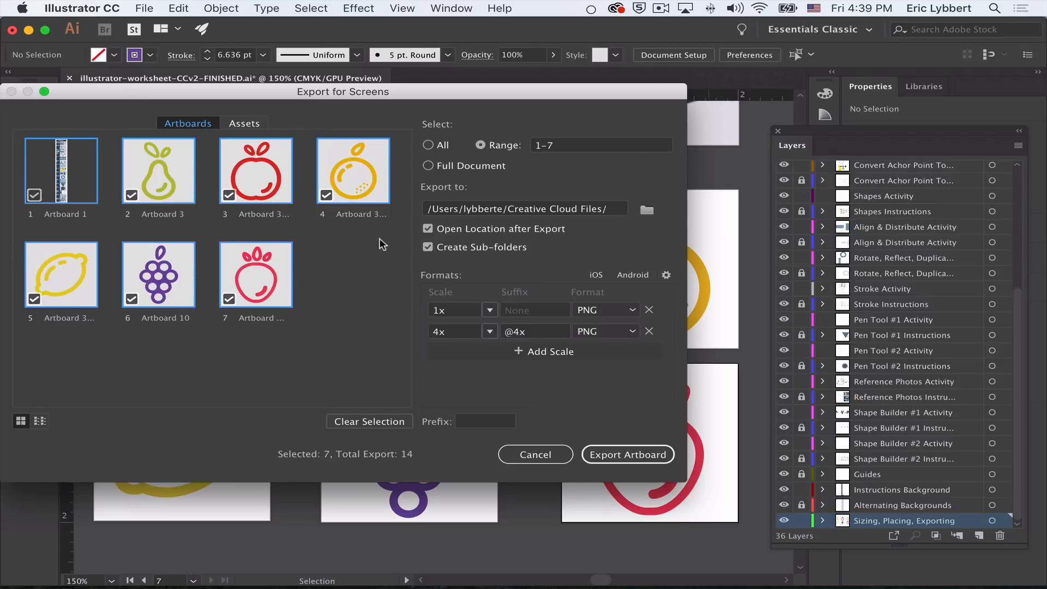
click(35, 196)
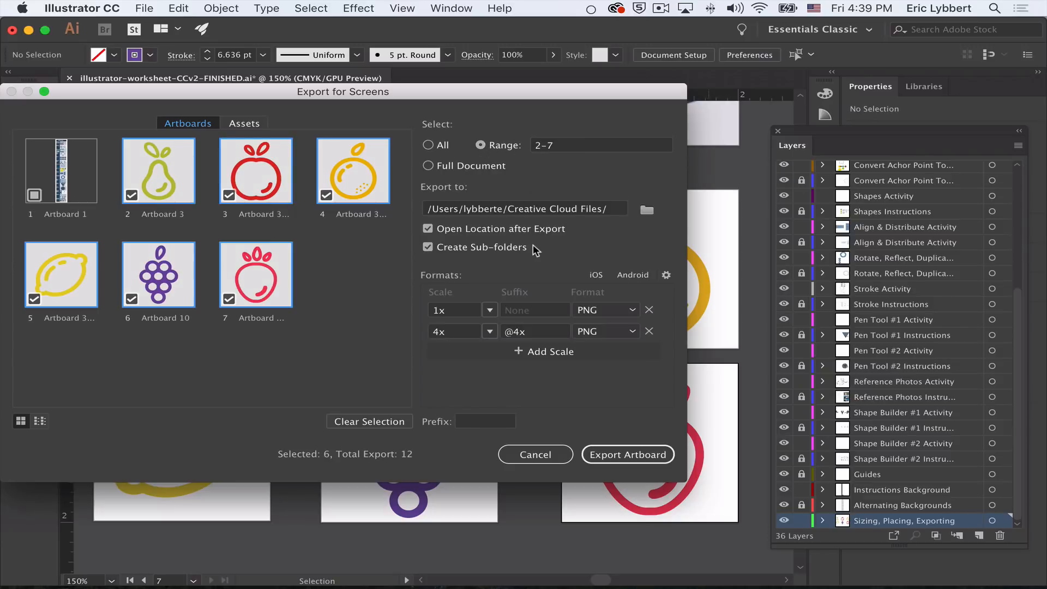
Remove the 4x scale from the export formats and use PNG for the 1x export
mouse_move(539, 333)
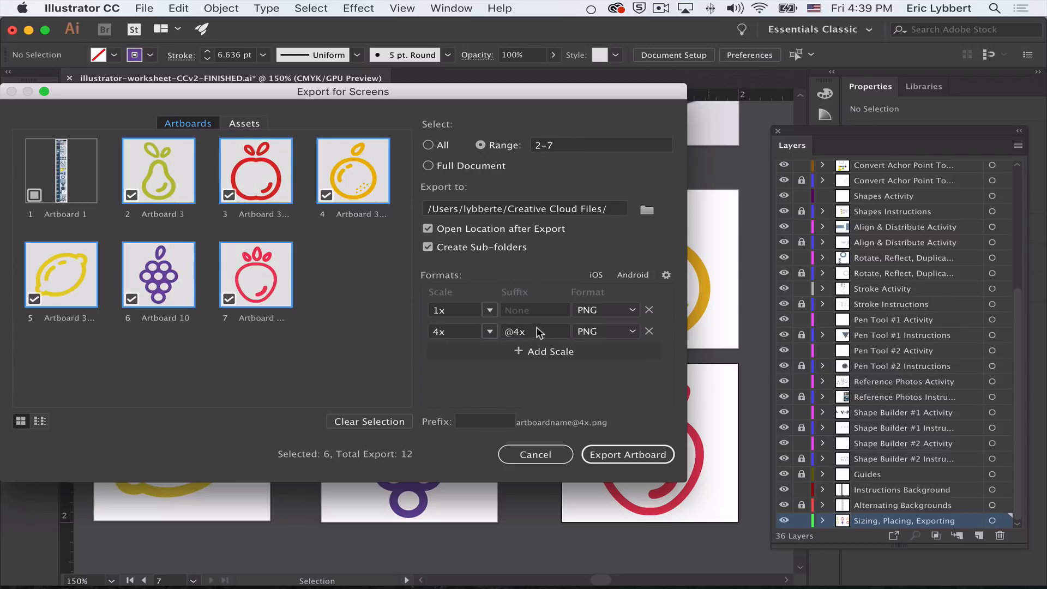
click(649, 331)
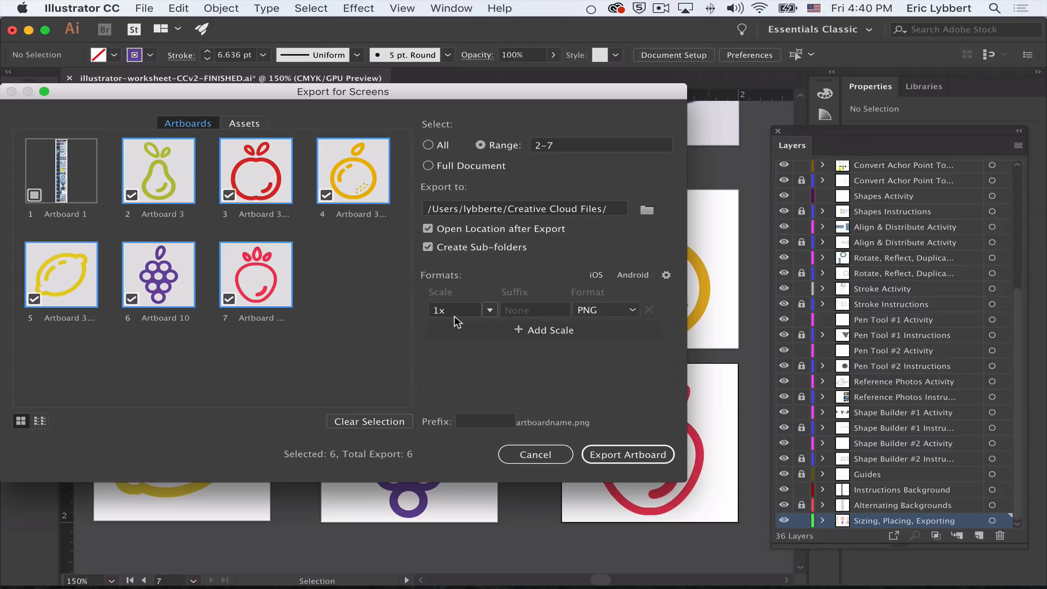
click(607, 312)
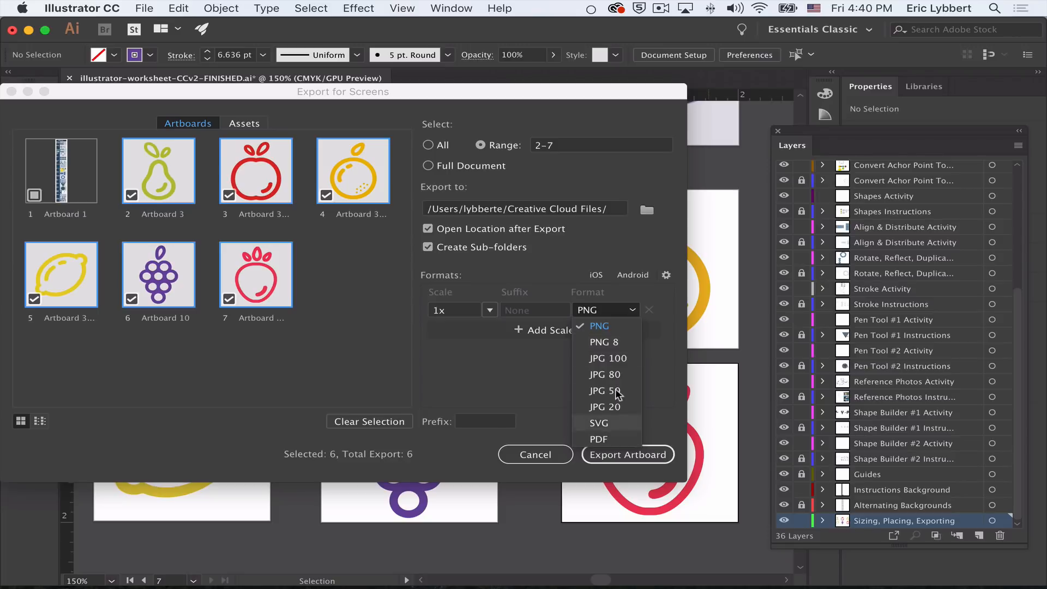
click(597, 326)
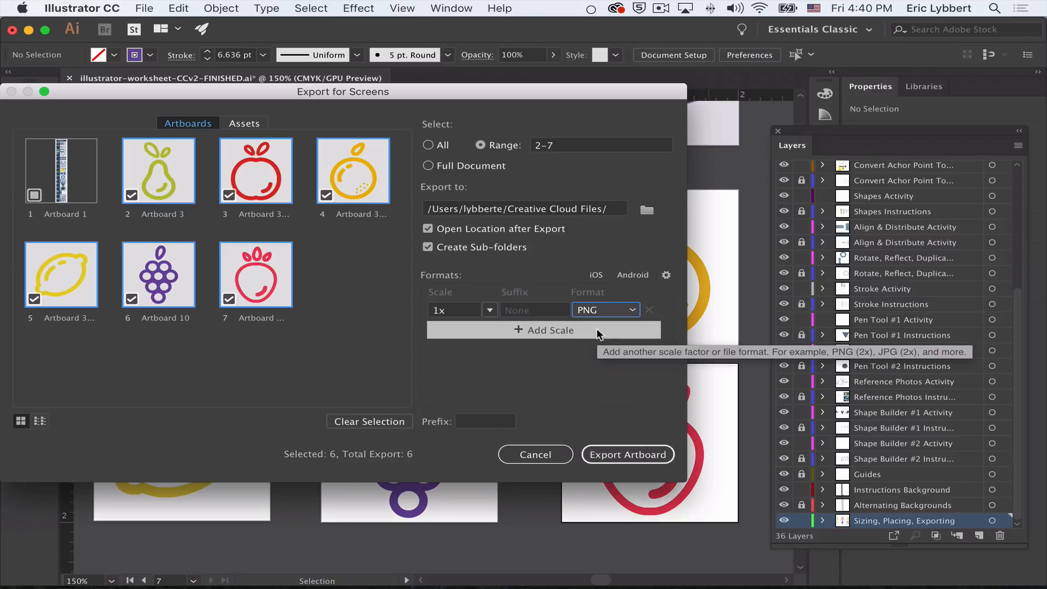
click(490, 310)
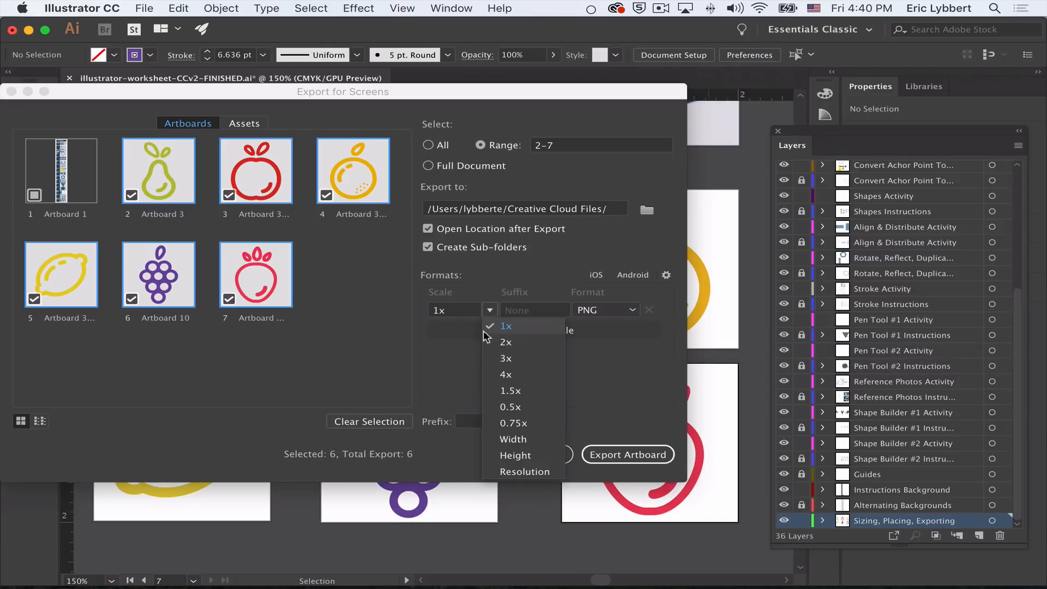
click(400, 351)
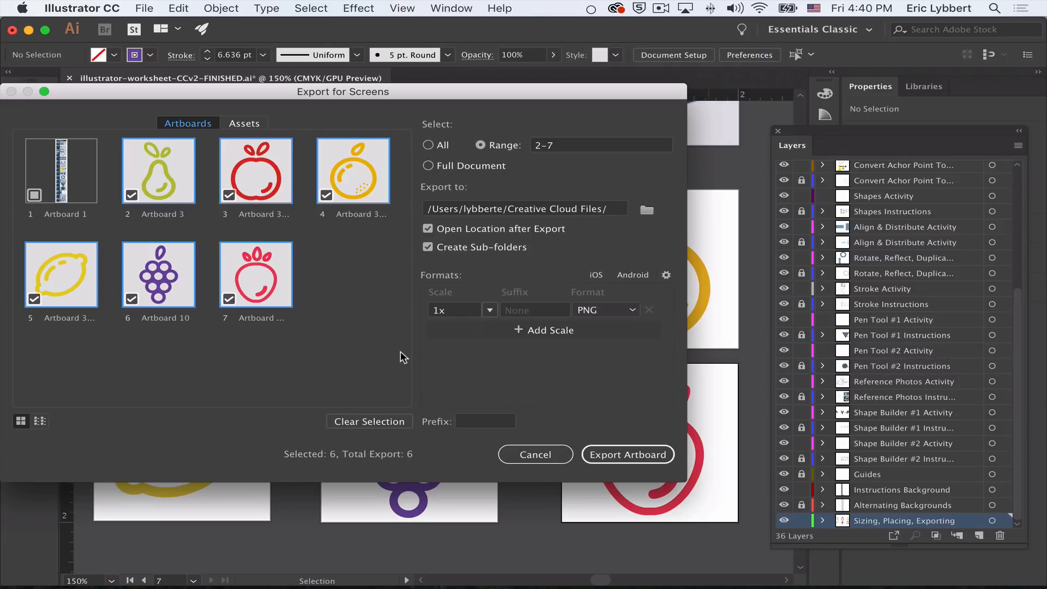
click(490, 310)
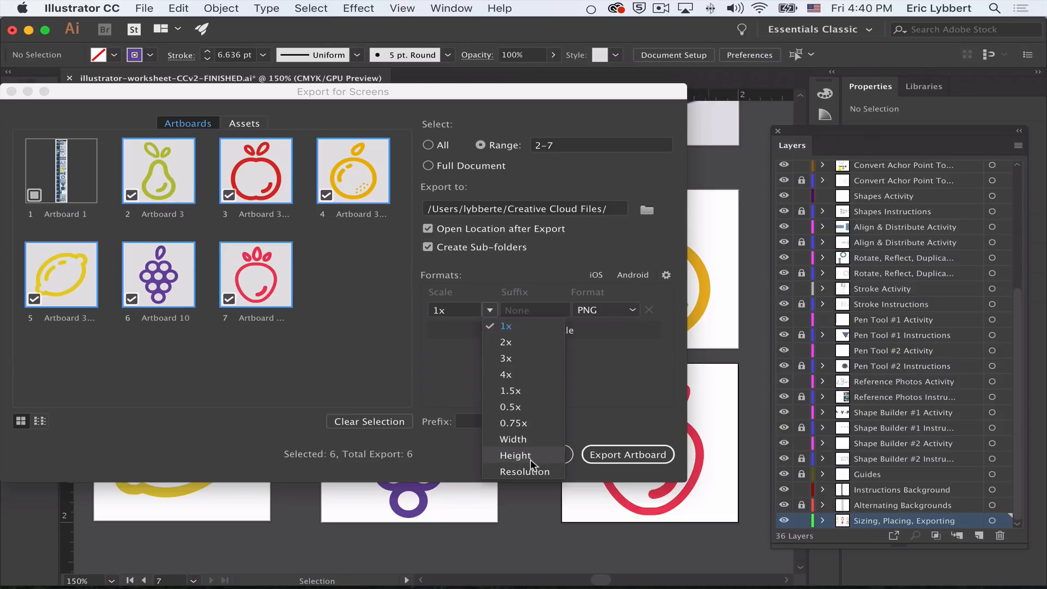
click(452, 375)
click(545, 331)
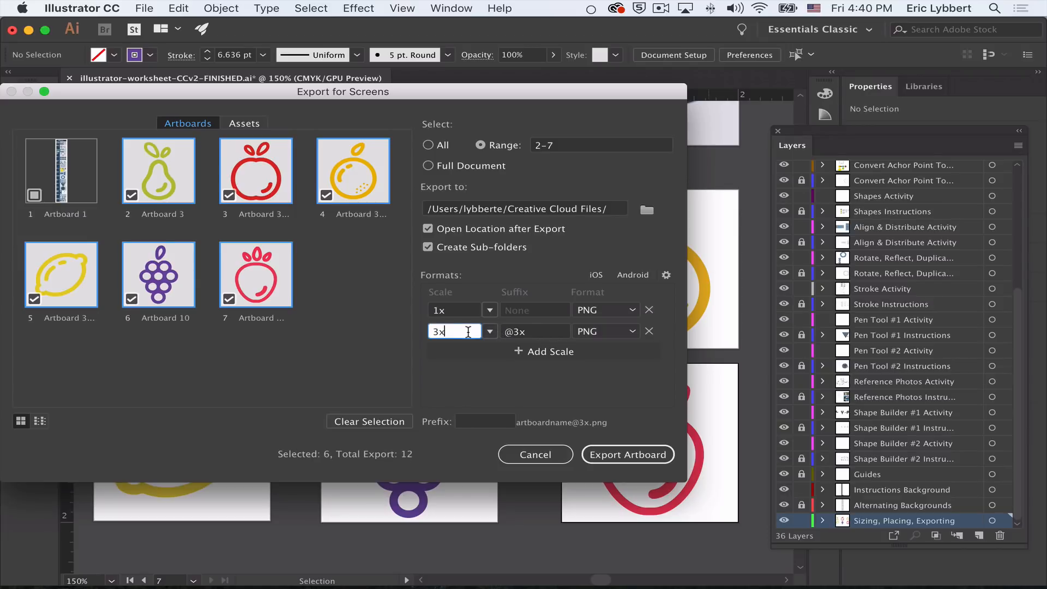
click(470, 362)
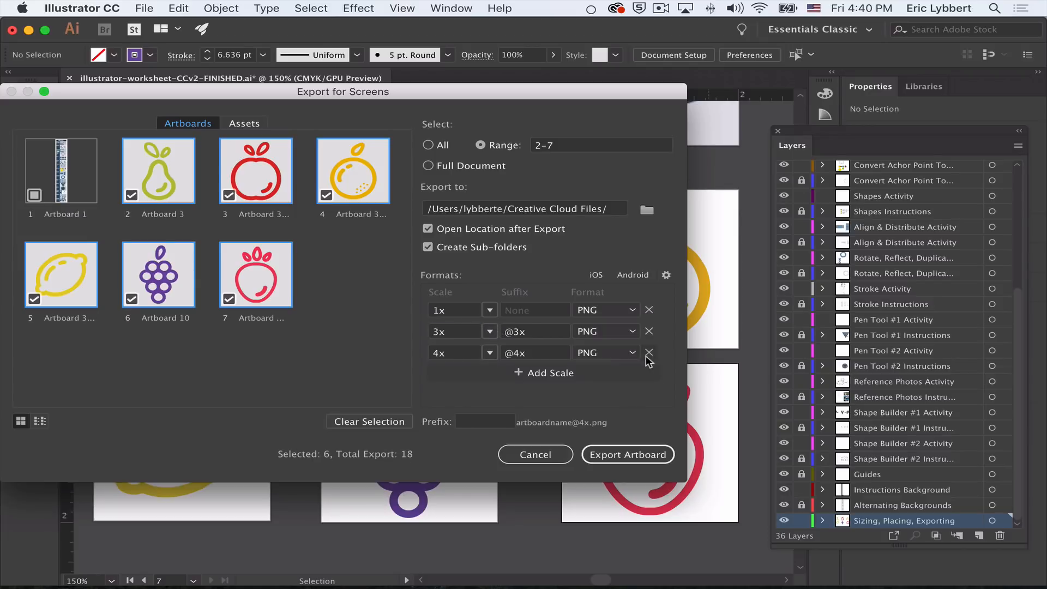
click(650, 352)
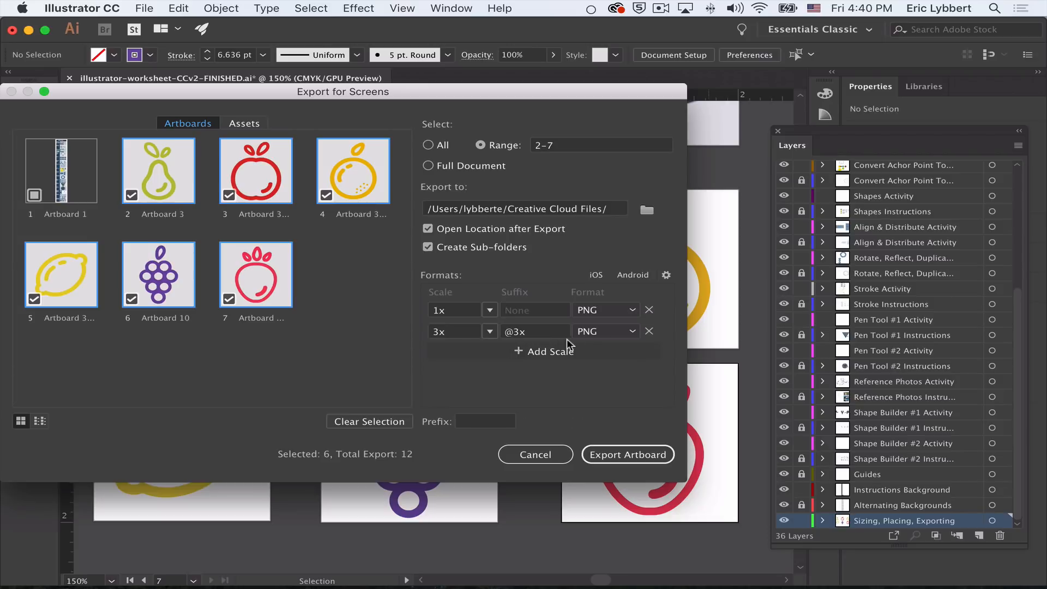
Keep PNG as the 3x format and export the six artboards, replacing the existing files in the target location
click(633, 331)
click(602, 344)
click(637, 457)
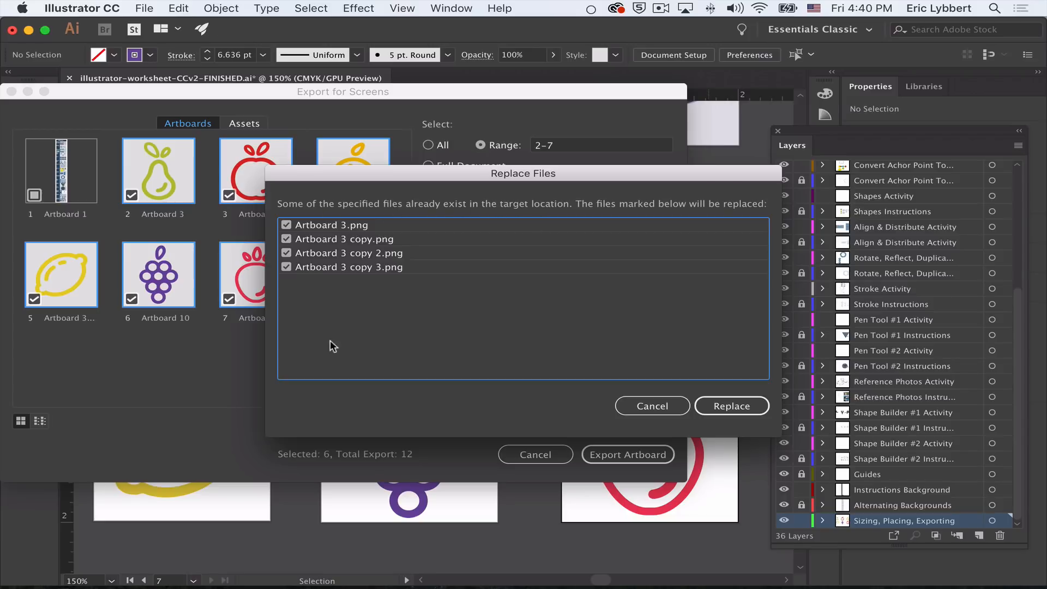
click(735, 405)
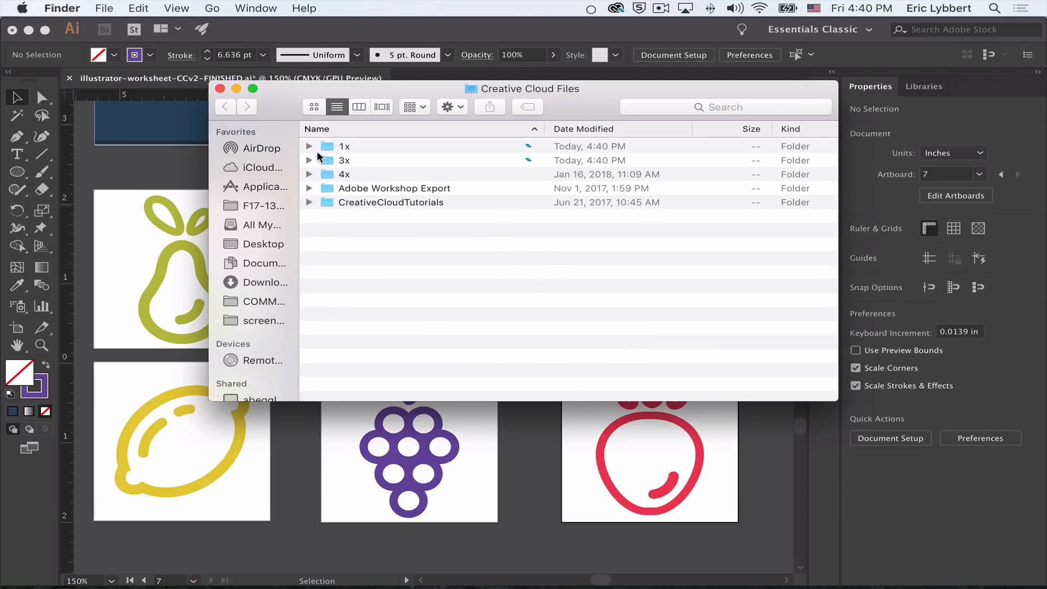
Expand the exported 1x folder and preview its fruit PNG files one after another
click(309, 146)
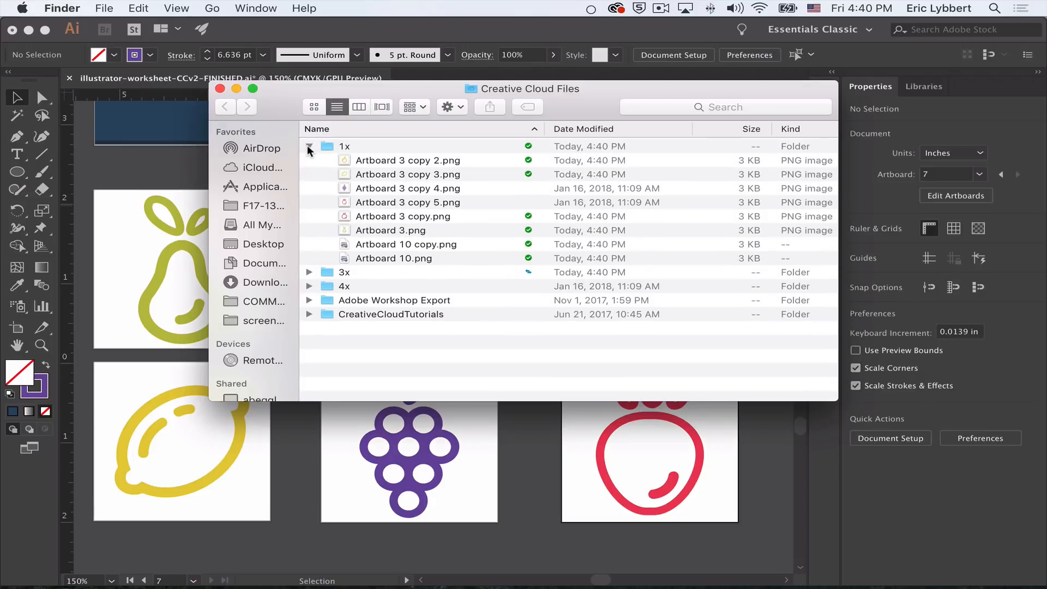
click(372, 161)
key(space)
key(Down)
key(Down)
key(Down)
key(Down)
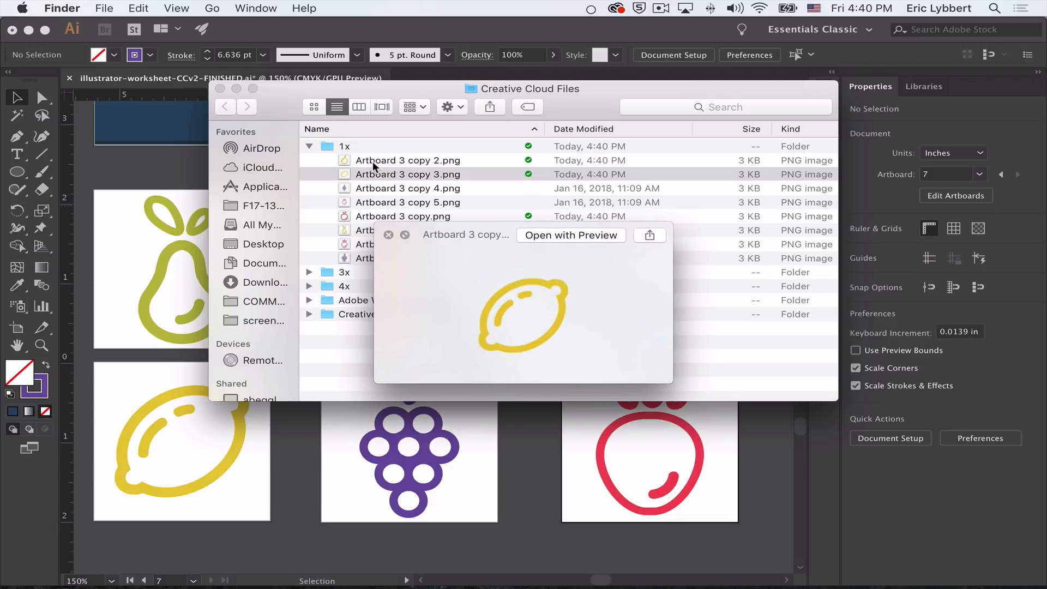
key(Down)
key(Down)
key(Down)
key(Down)
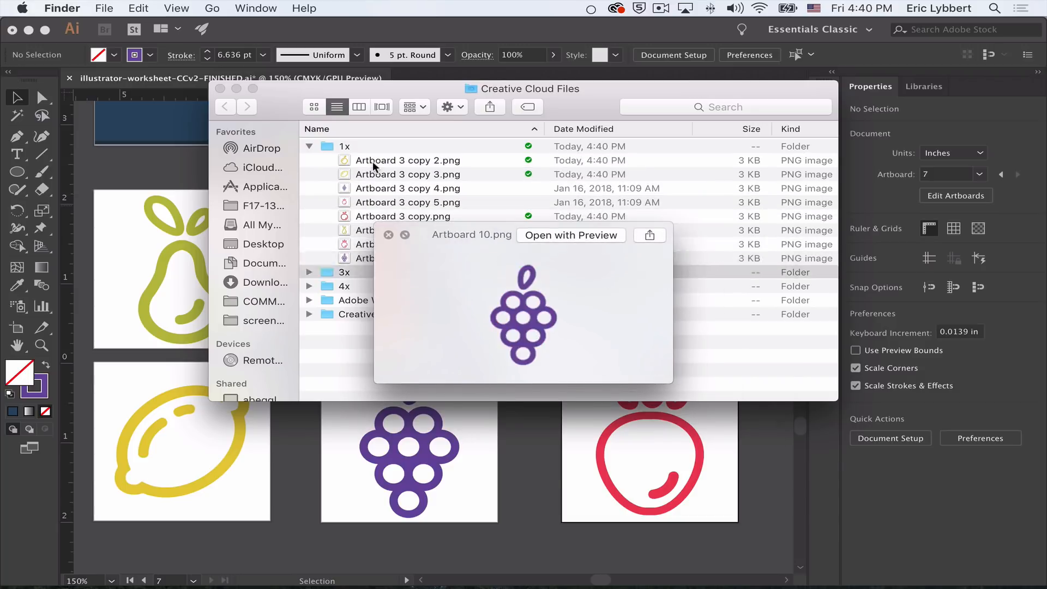
key(Up)
key(Up)
key(Up)
key(space)
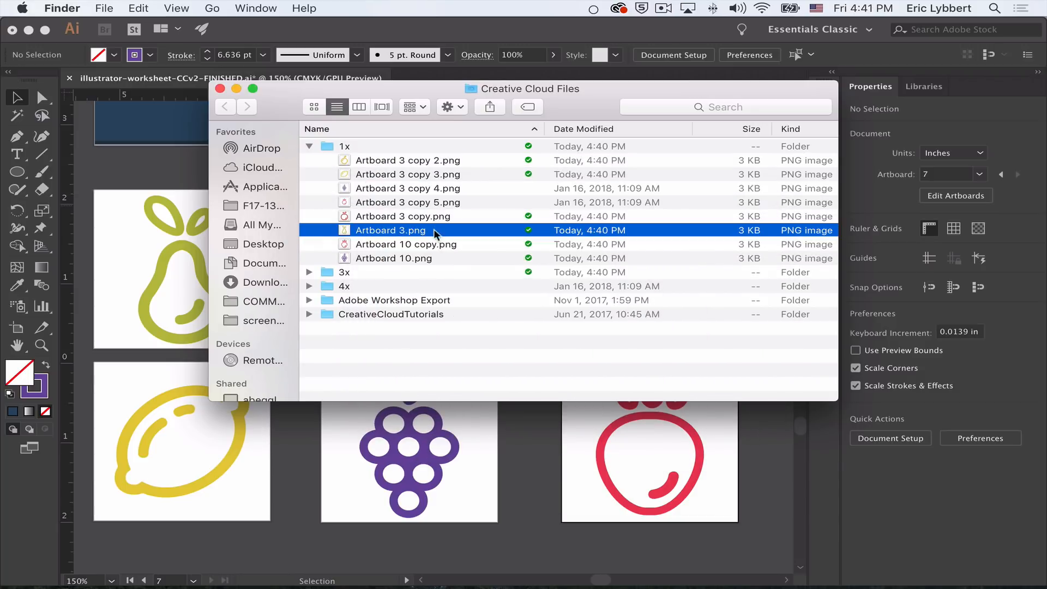
Collapse the 1x folder, preview PNG files in the 3x folder, and close the Finder window to return to Illustrator
click(309, 146)
click(309, 160)
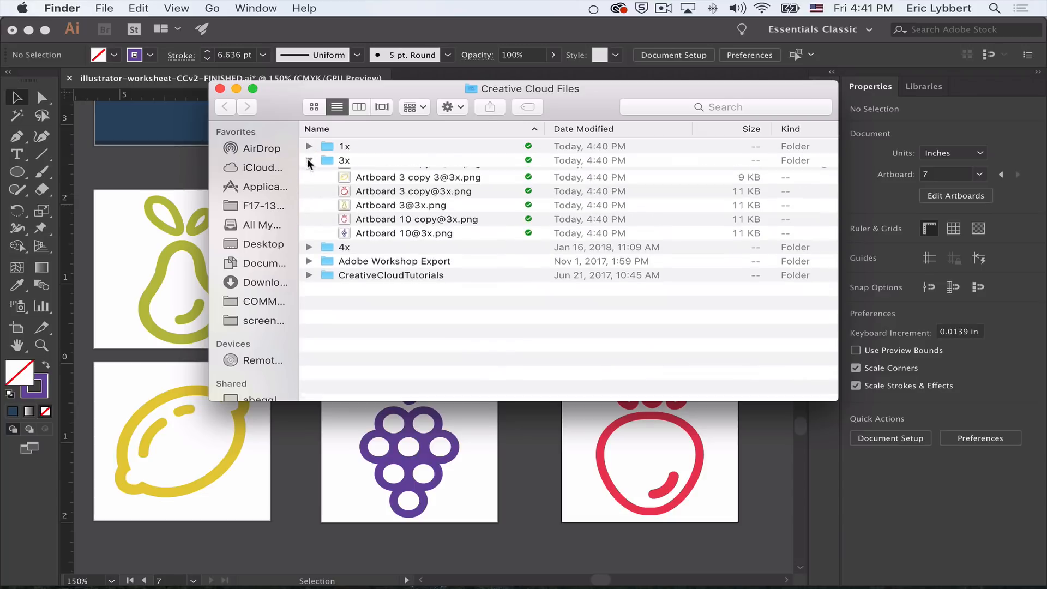
click(372, 176)
key(space)
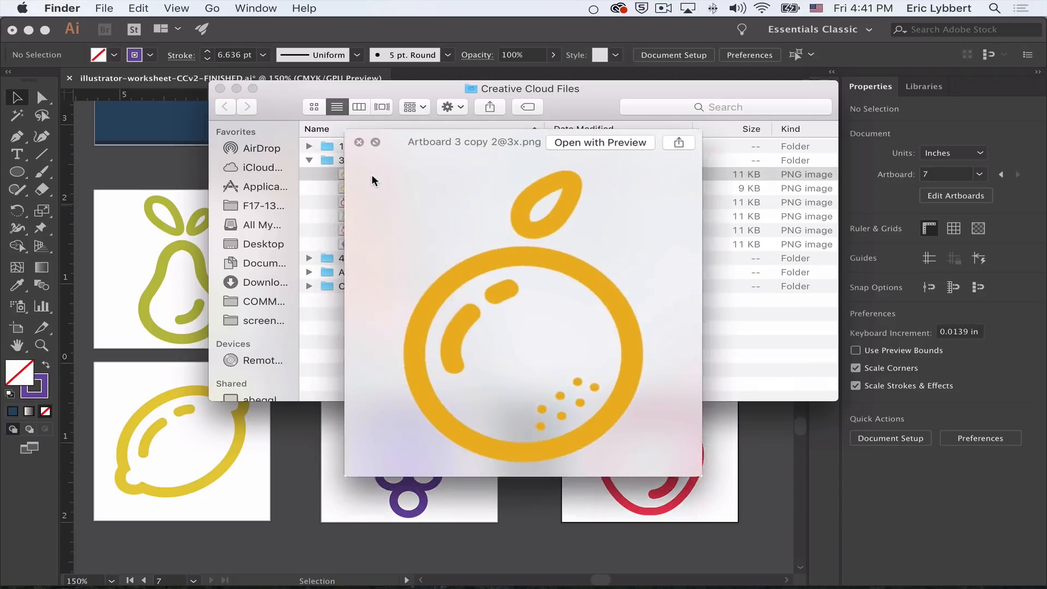
key(Down)
key(Down)
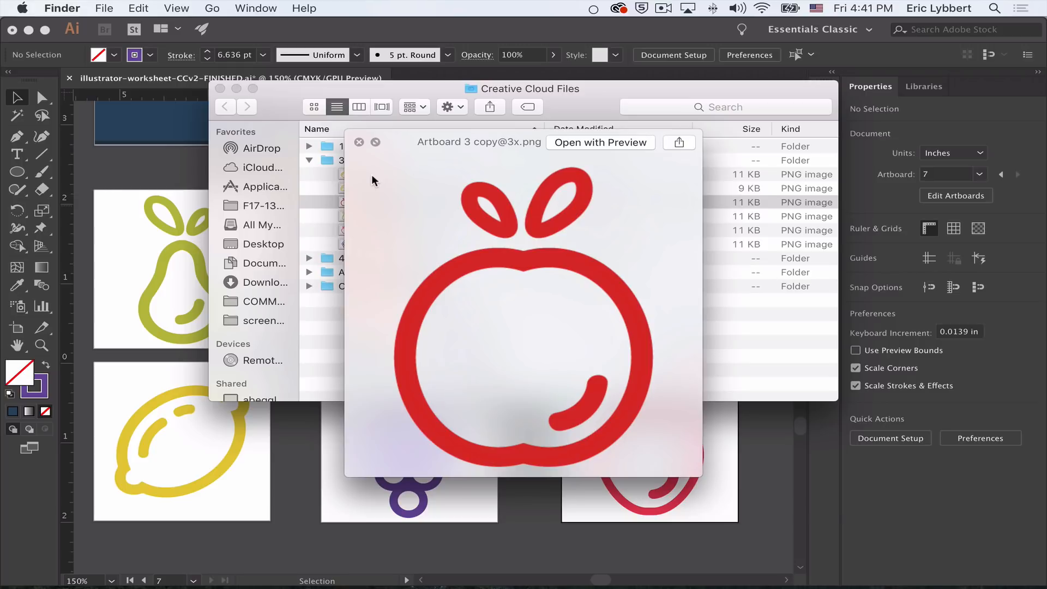
key(space)
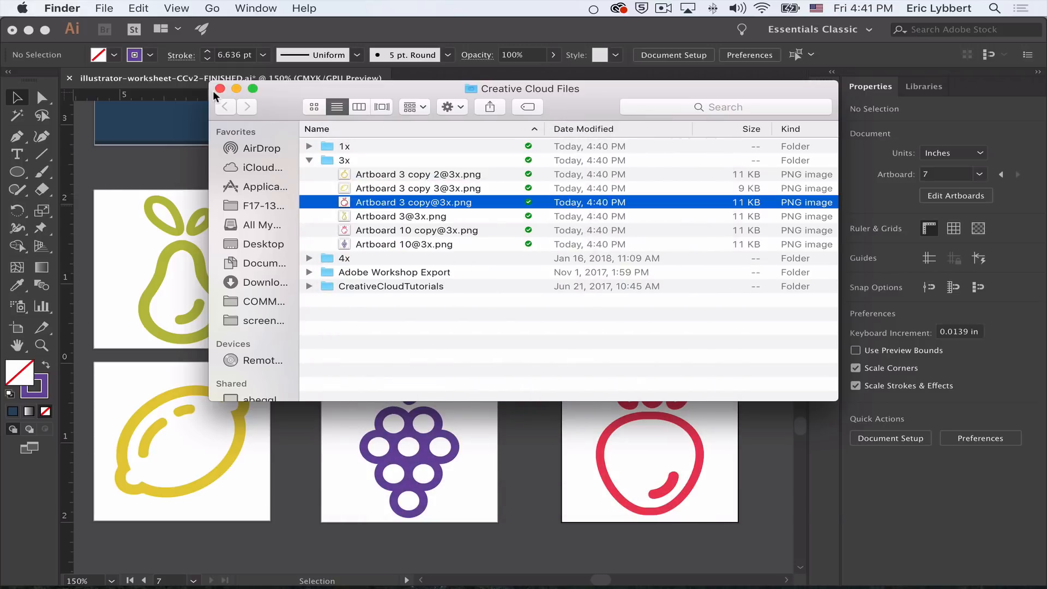
click(219, 89)
click(219, 171)
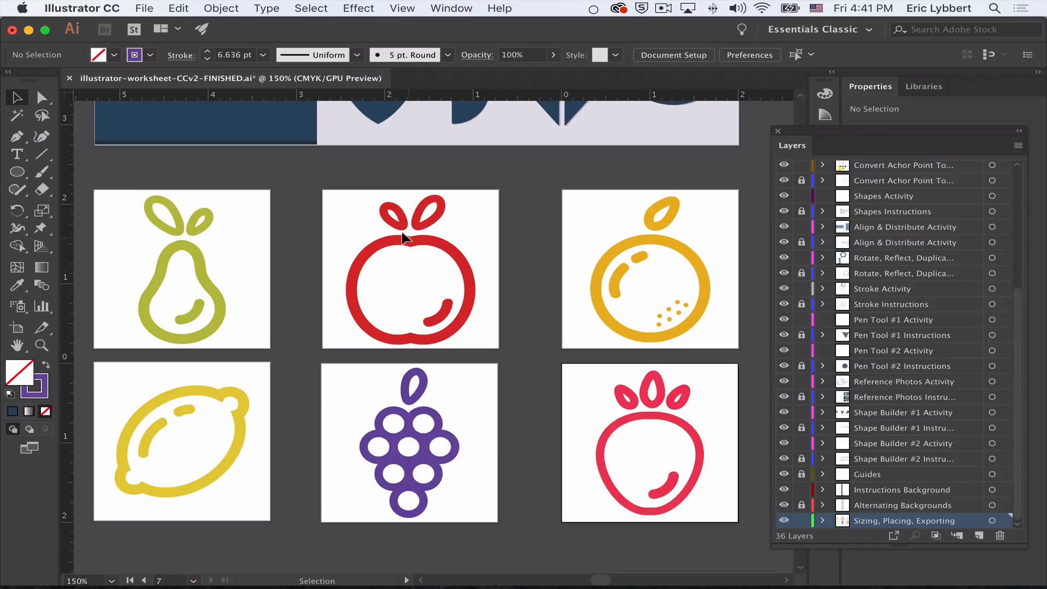
Save a copy of the worksheet under its current name as Adobe PDF with all artboards in the Desktop's screenshots folder
click(143, 10)
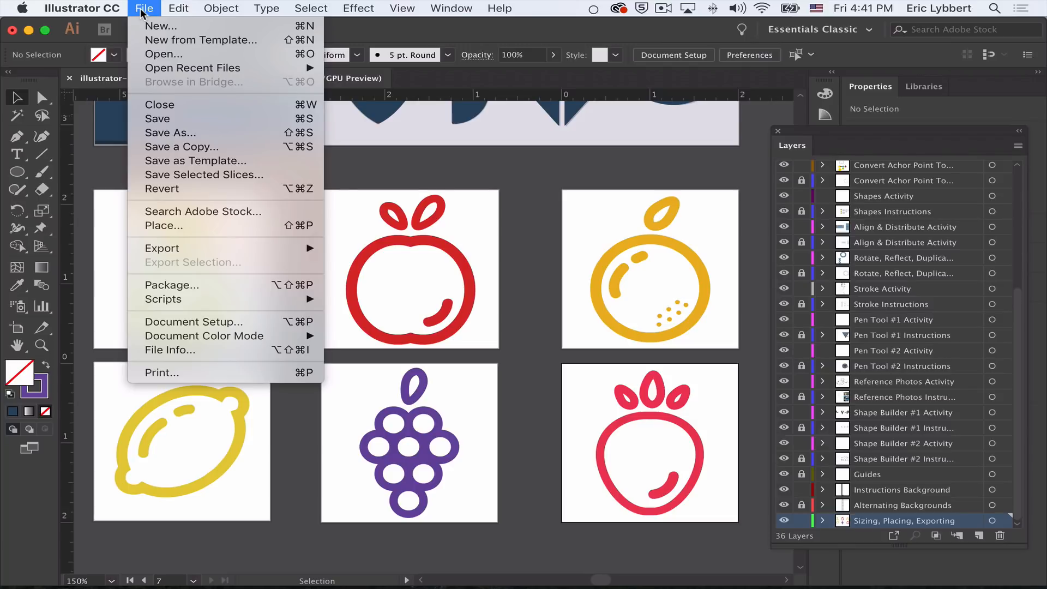
click(192, 132)
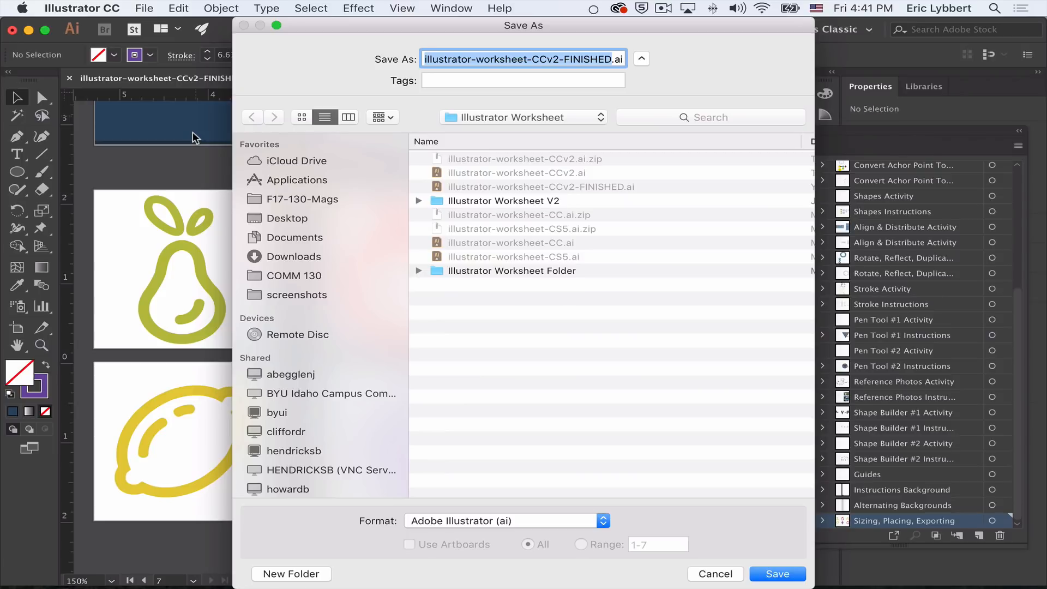
click(286, 219)
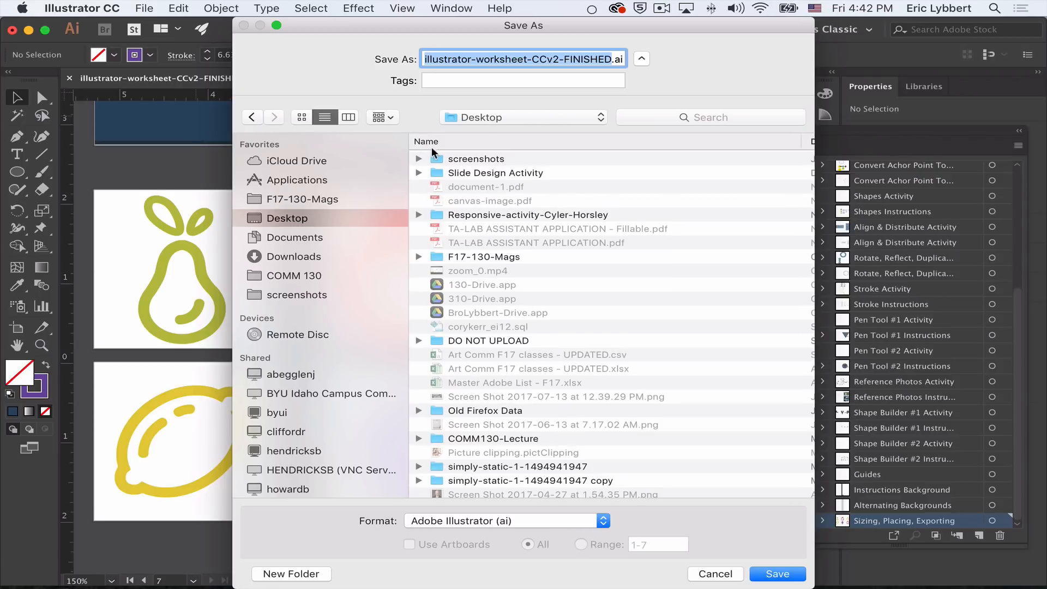
double_click(462, 159)
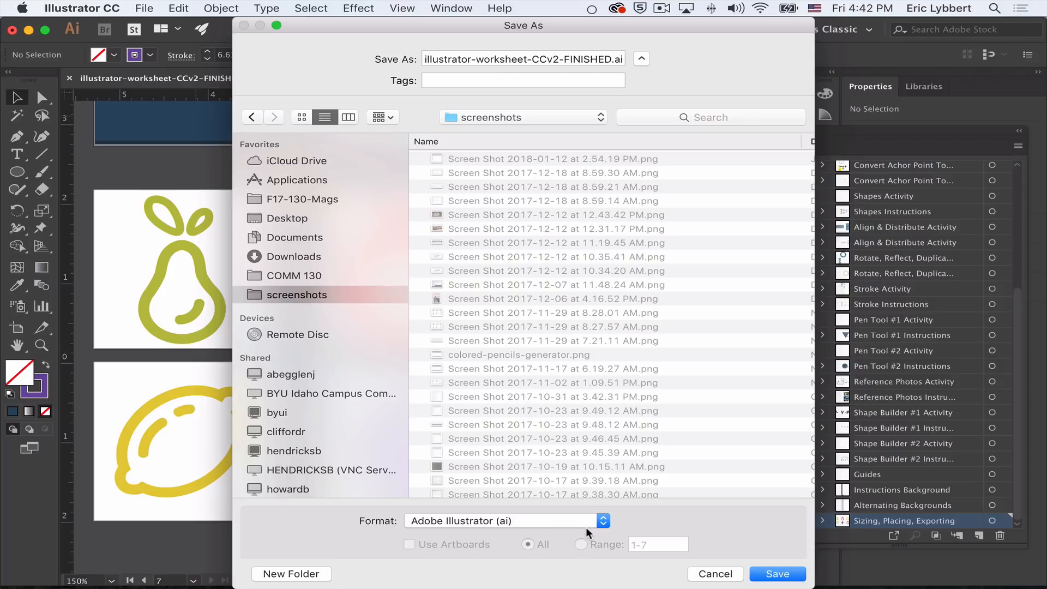
click(434, 525)
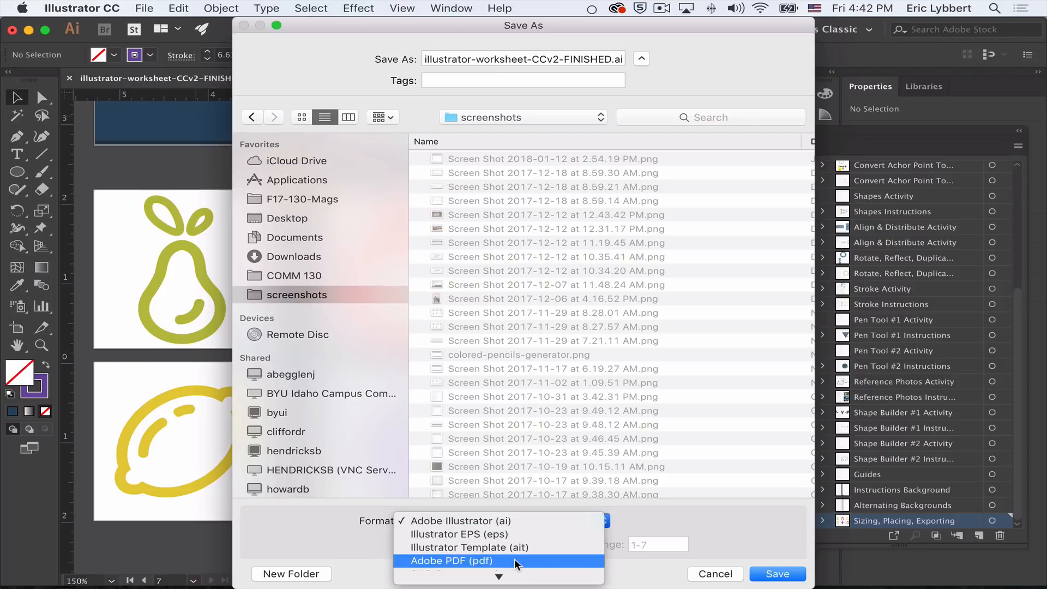
click(491, 561)
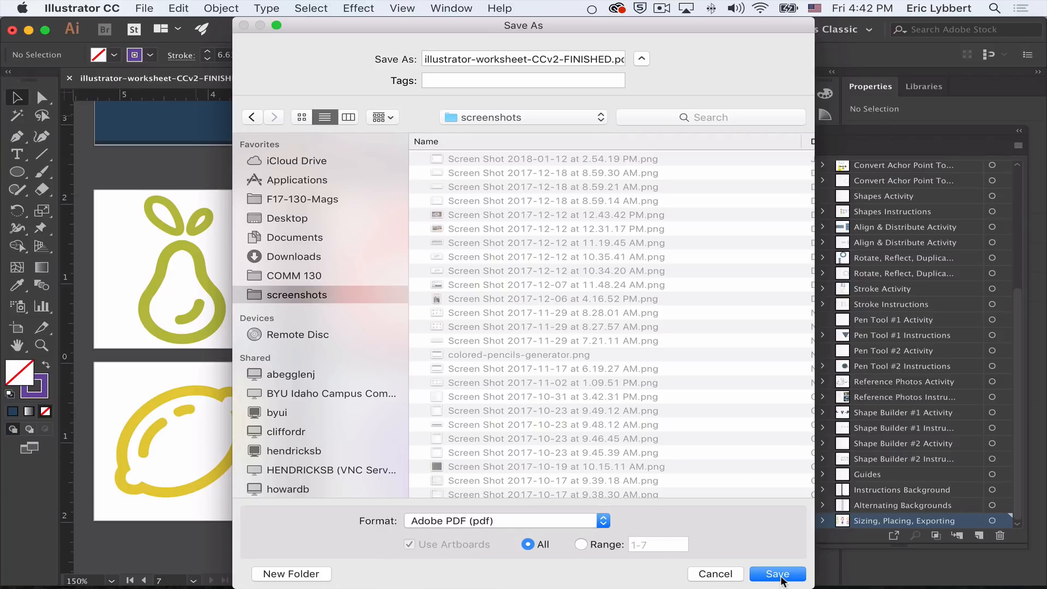
click(782, 577)
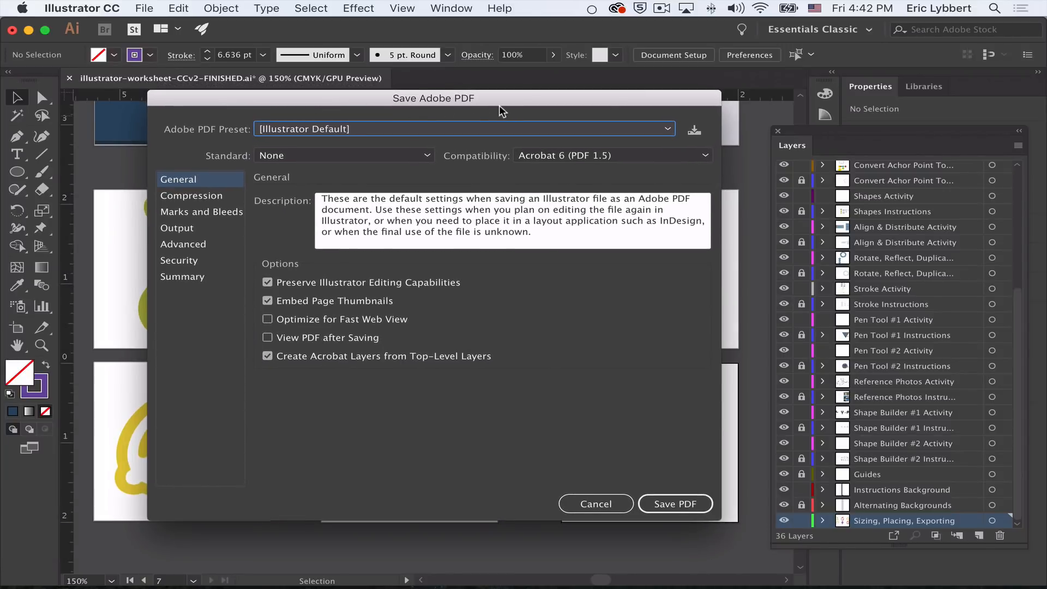
Review the General and Compression settings and save the PDF with the [Illustrator Default] preset, keeping Embed Page Thumbnails enabled
click(266, 300)
click(195, 196)
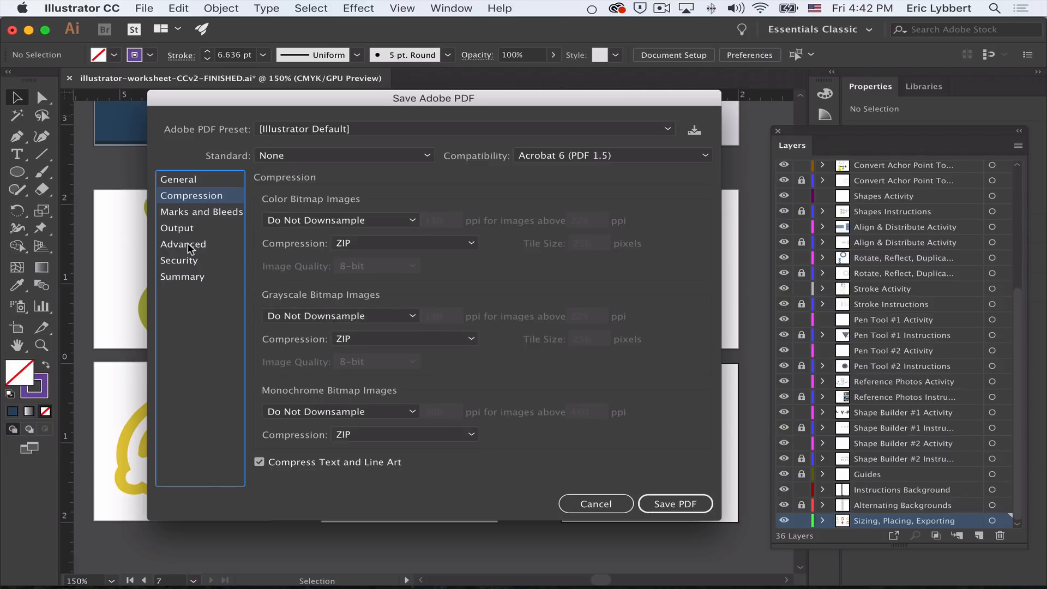
click(190, 181)
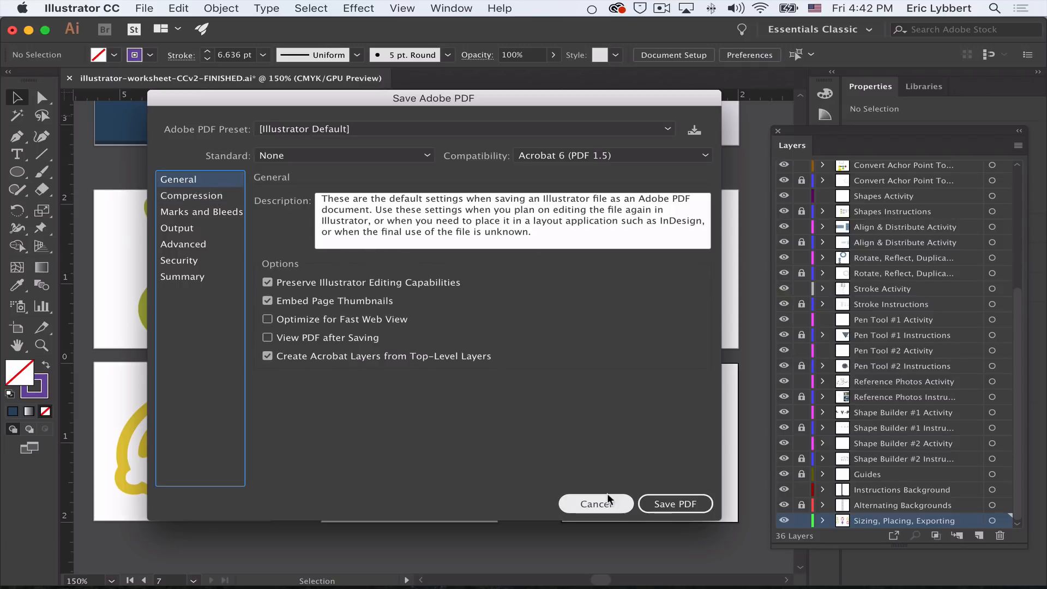
click(690, 505)
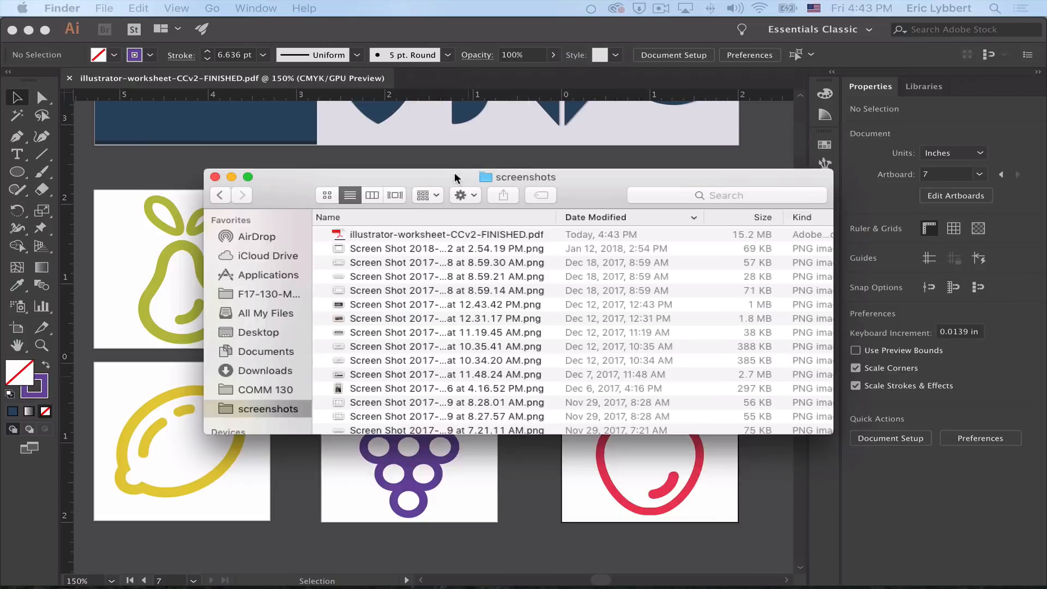
Preview the pages of illustrator-worksheet-CCv2-FINISHED.pdf in the screenshots folder and switch to the PDF in Acrobat Pro DC
drag(456, 175, 486, 264)
click(437, 349)
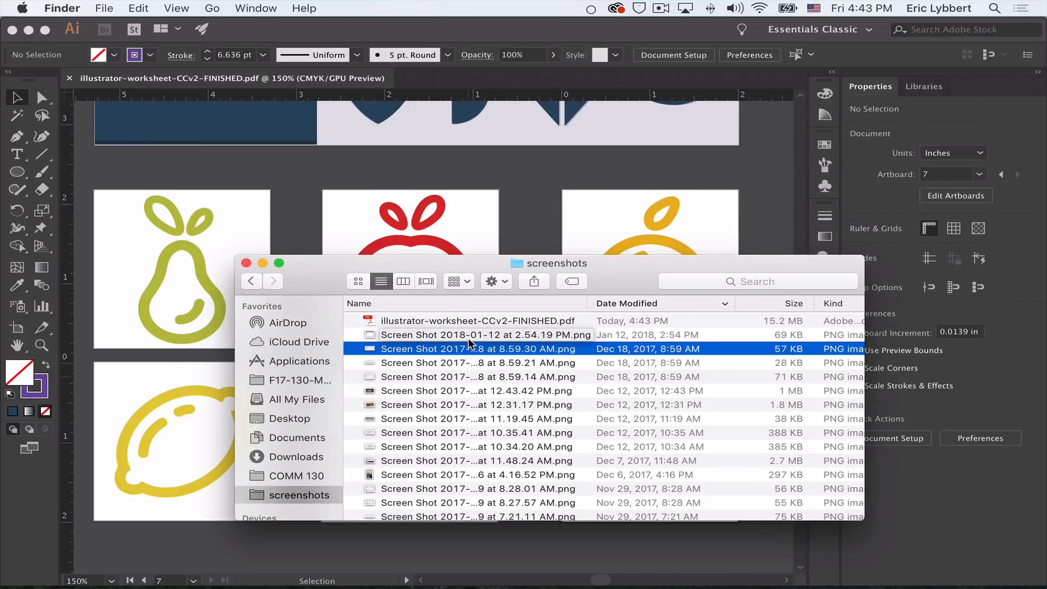
click(487, 323)
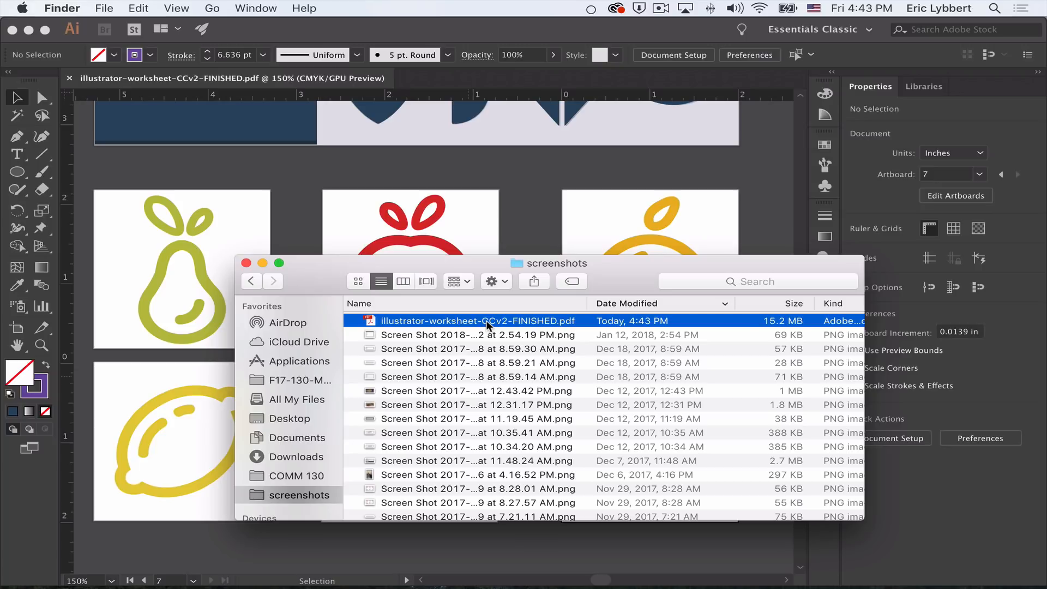
key(space)
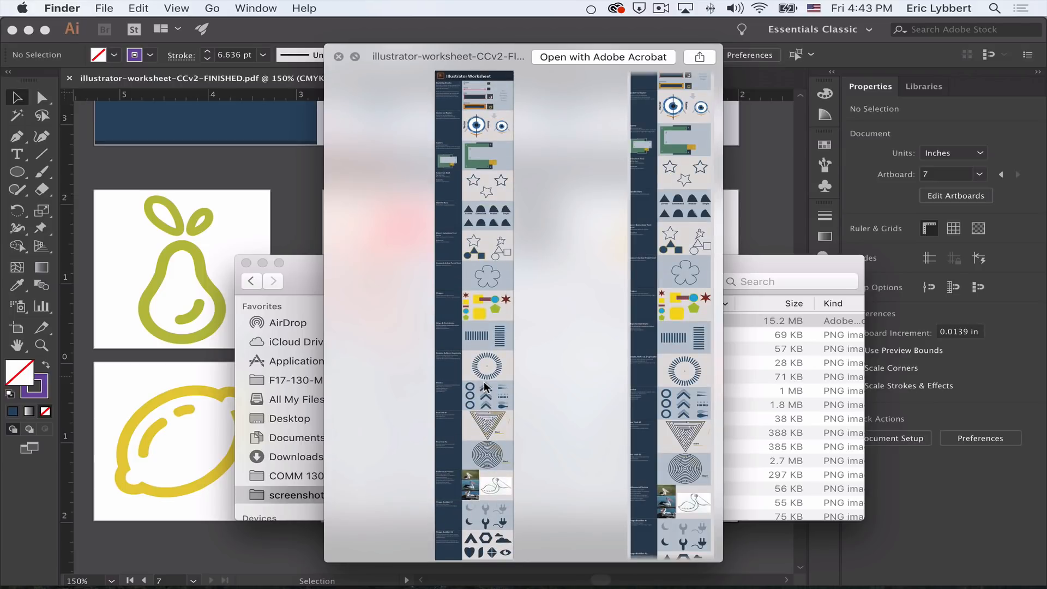
scroll(487, 387, down, 4)
scroll(485, 386, down, 10)
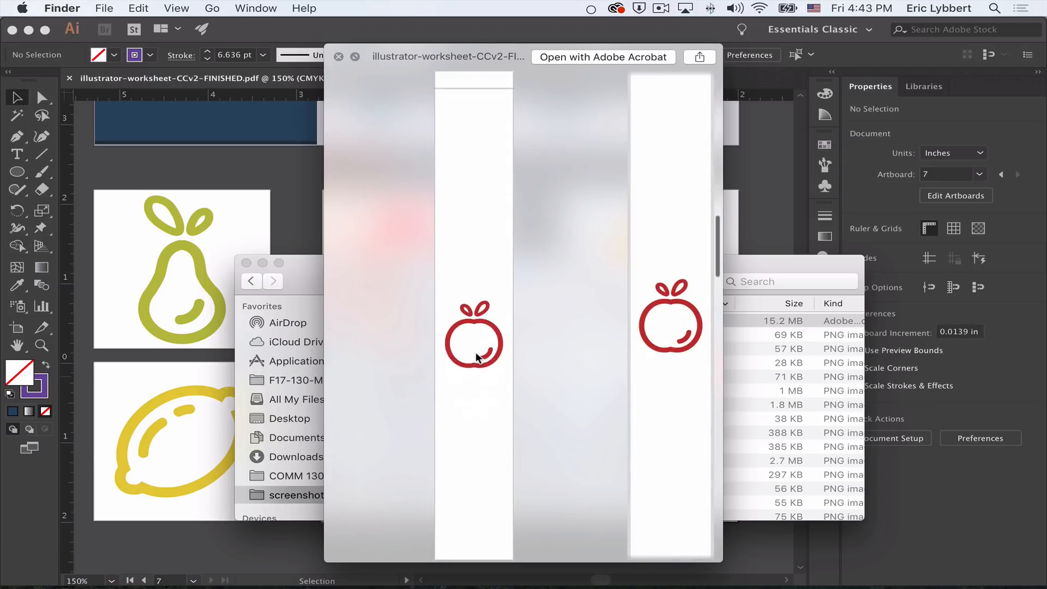
scroll(476, 358, down, 10)
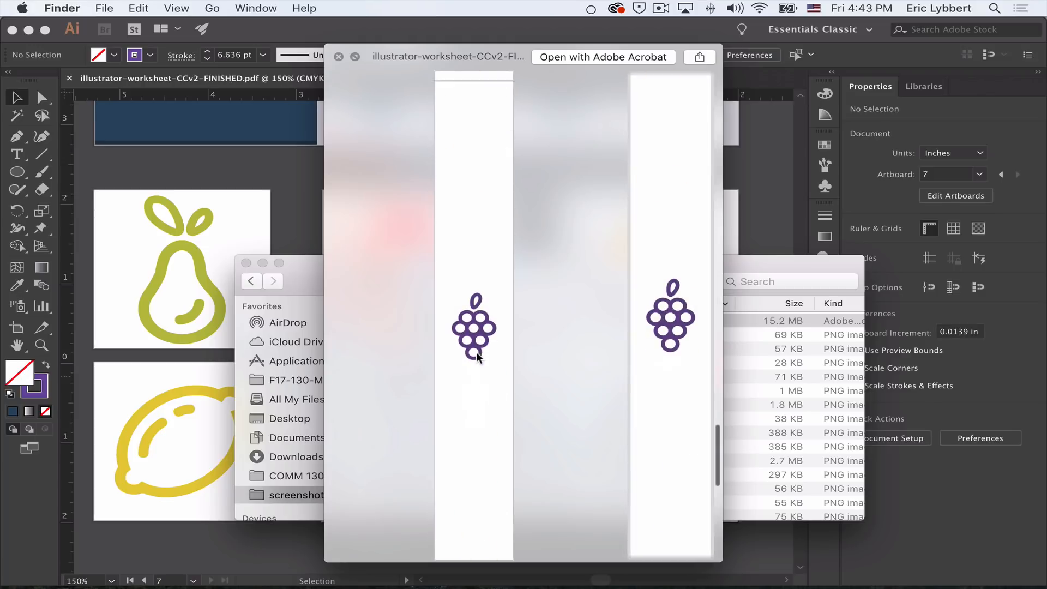
scroll(478, 358, up, 10)
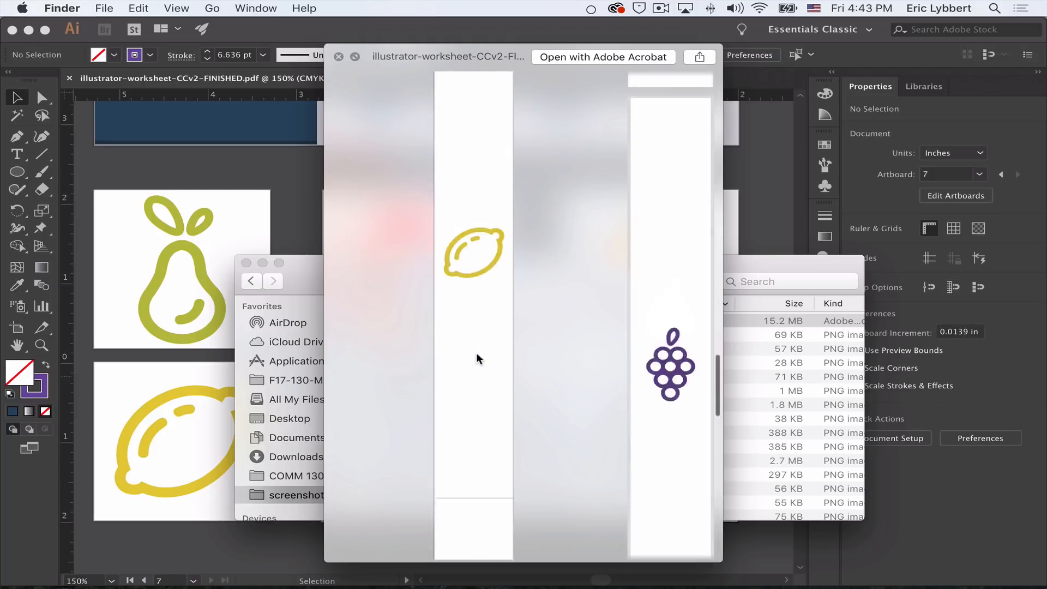
key(space)
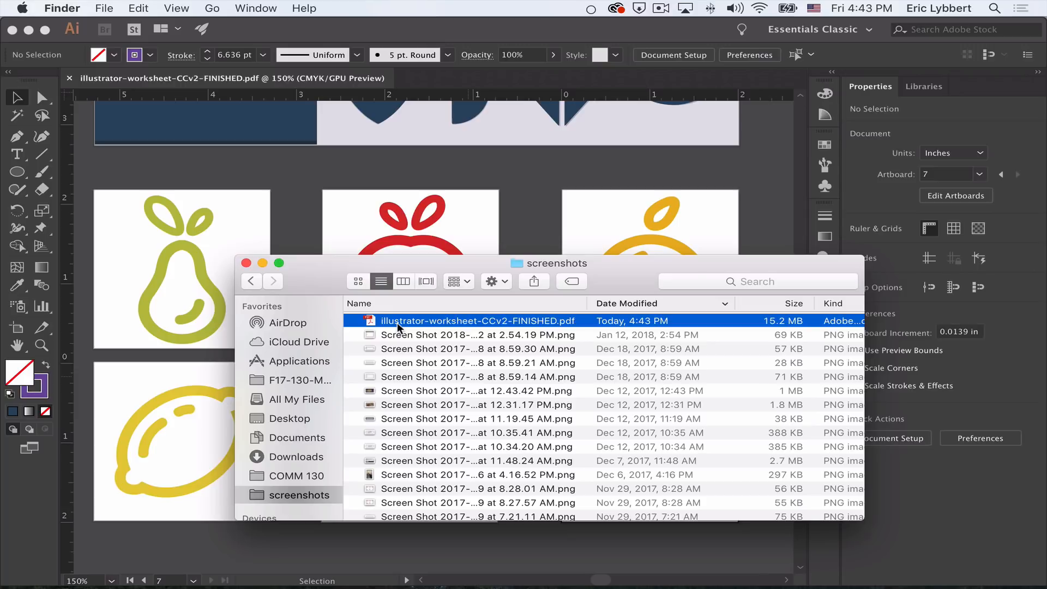
key(super+Tab)
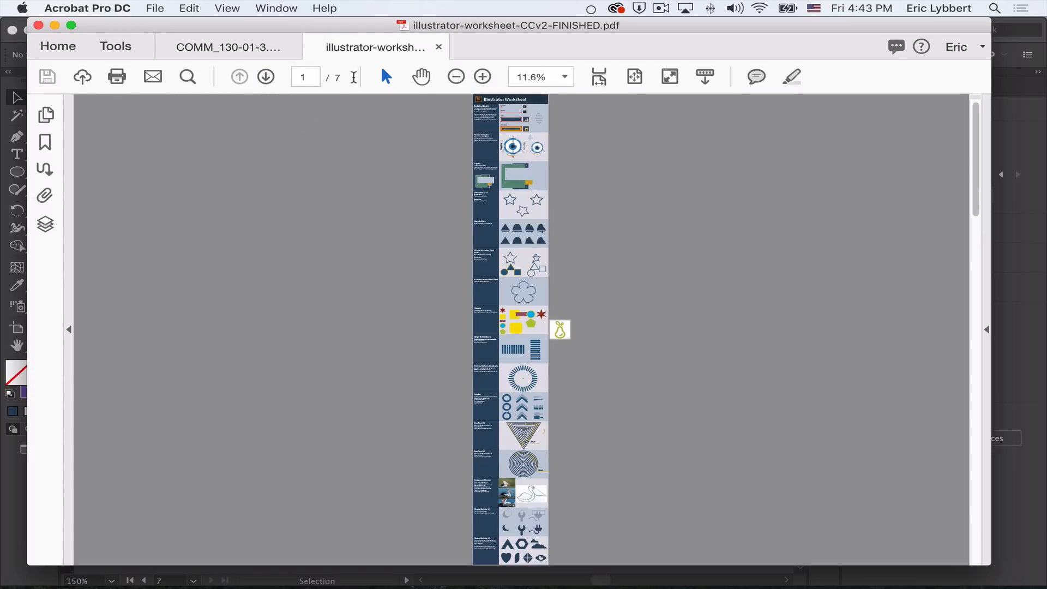
Enlarge the PDF to 50% and examine the worksheet page and the fruit artboard pages through page 7
click(481, 77)
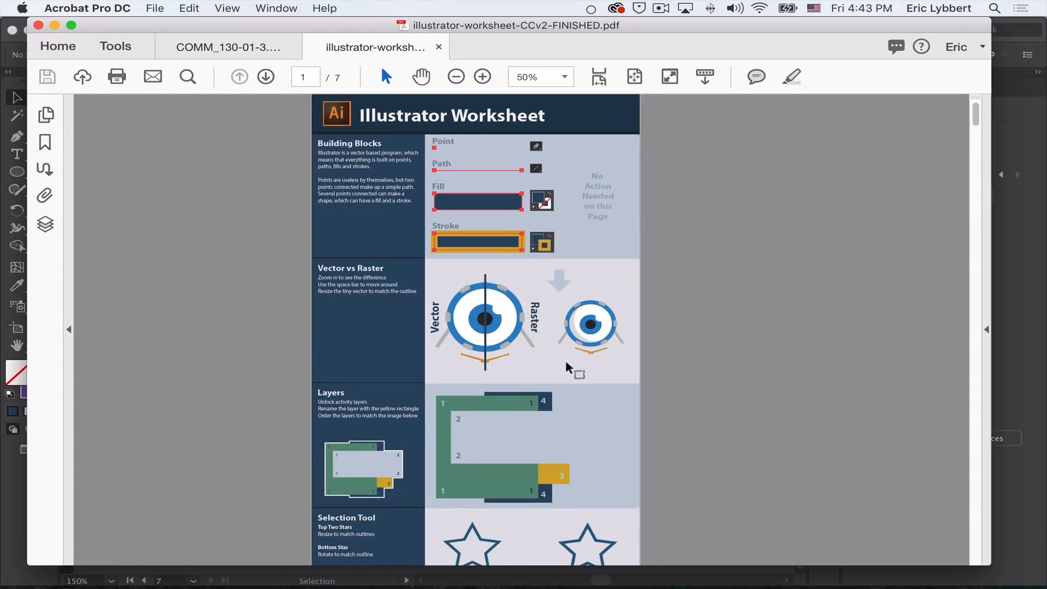
scroll(568, 369, down, 20)
scroll(567, 368, up, 20)
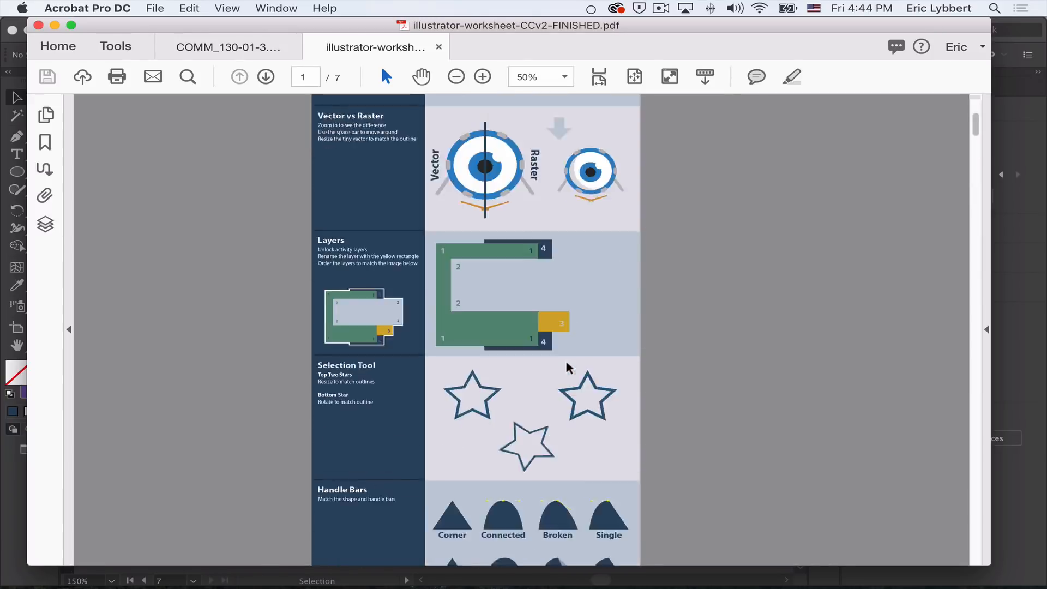
scroll(567, 368, down, 5)
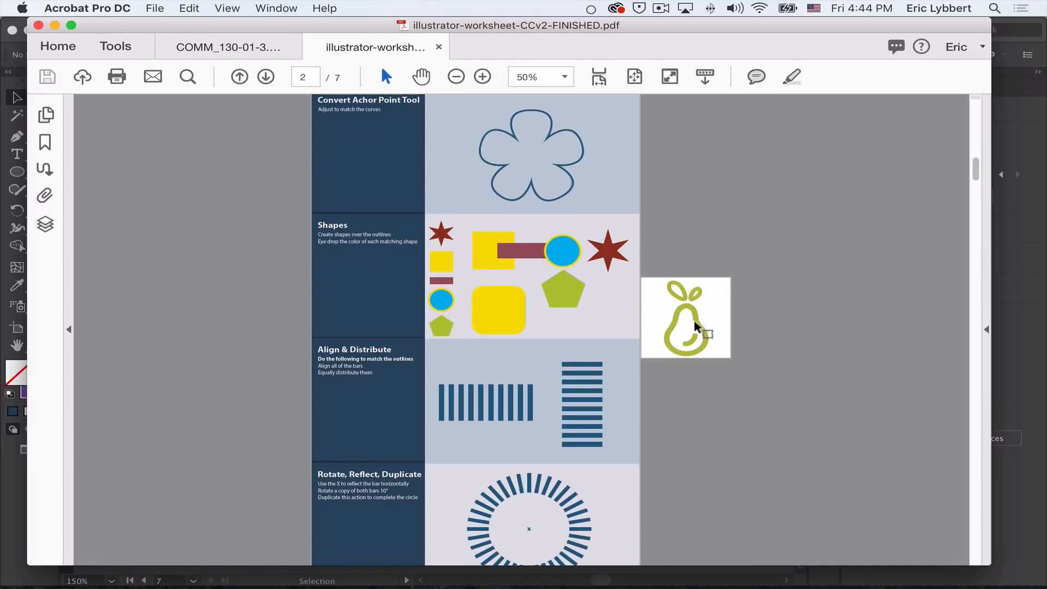
scroll(704, 349, down, 3)
scroll(704, 347, down, 3)
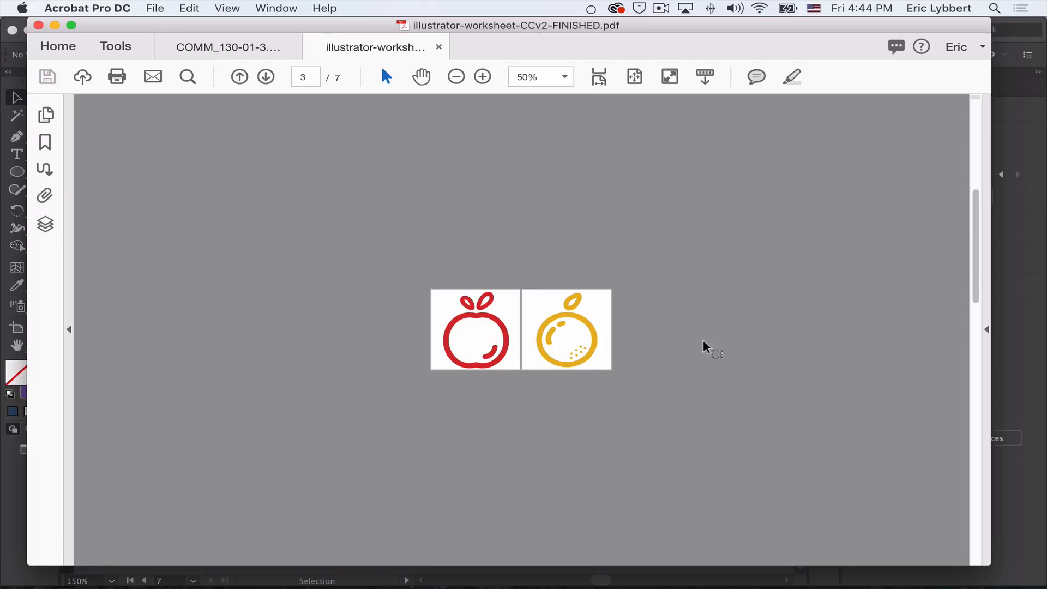
scroll(704, 348, down, 12)
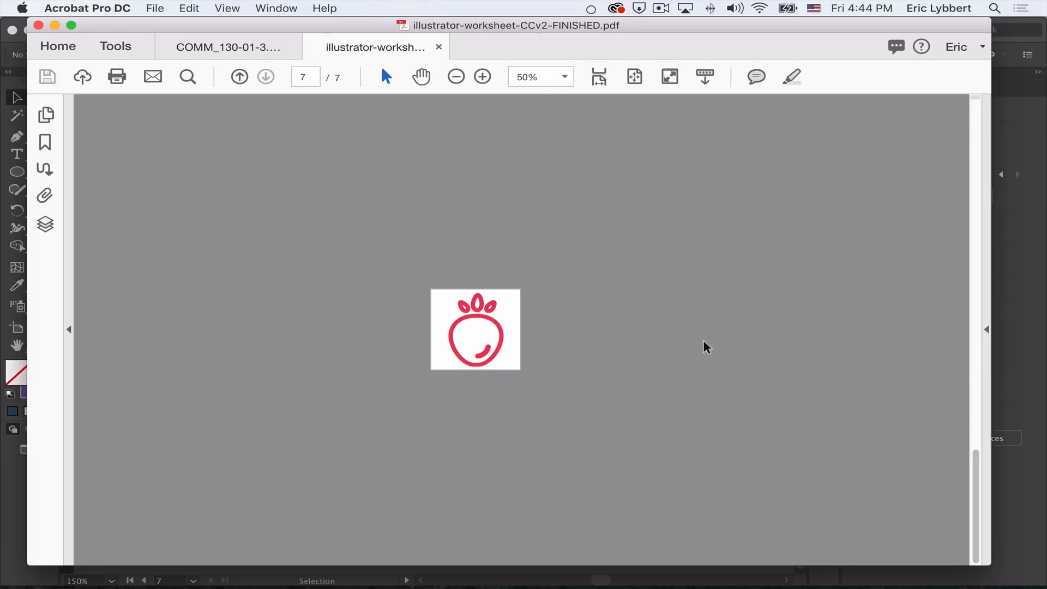
scroll(706, 348, up, 9)
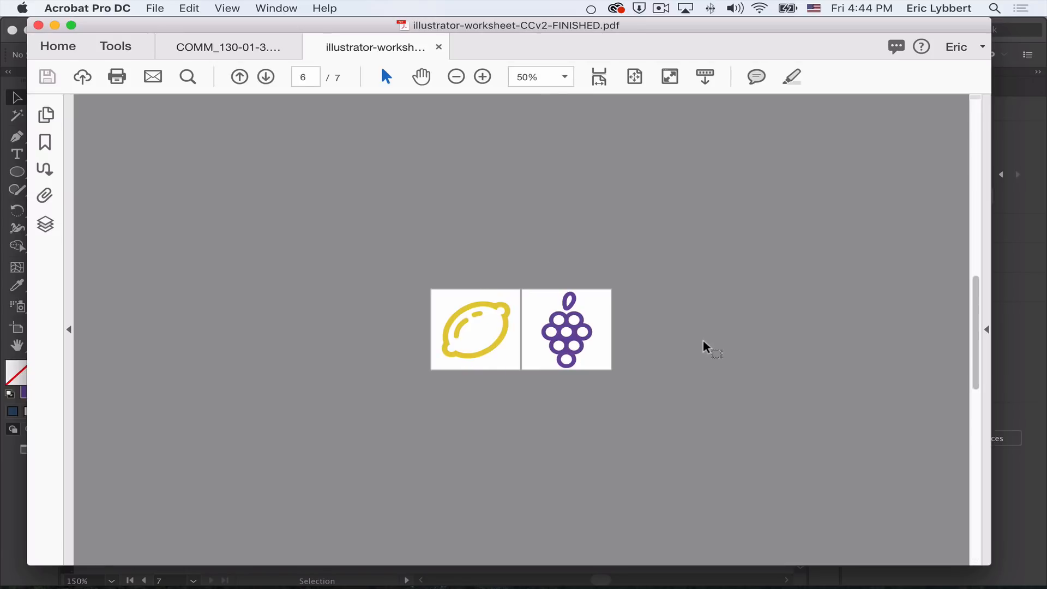
scroll(704, 347, up, 6)
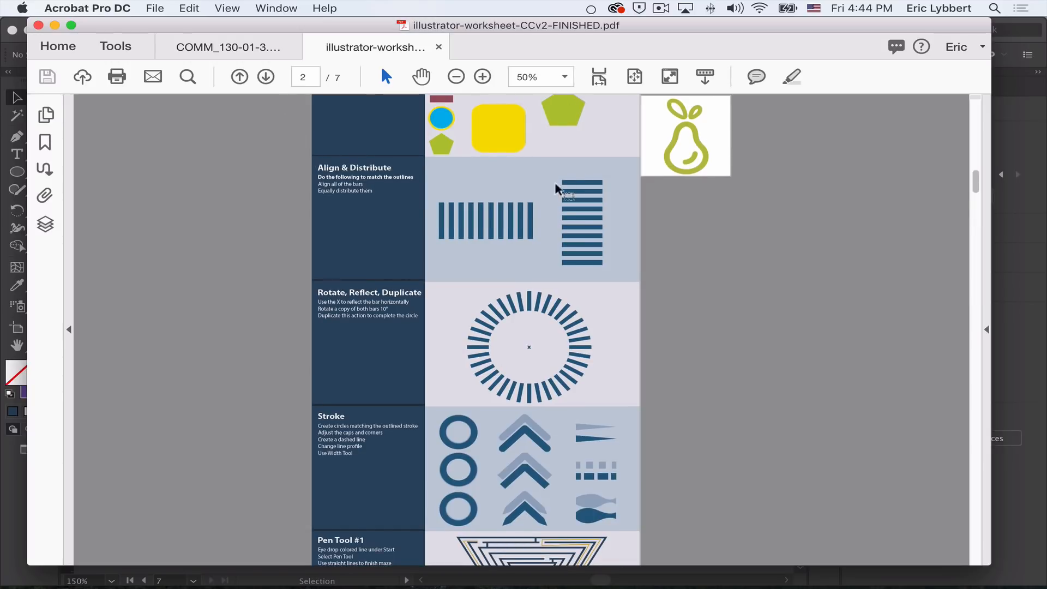
Fit the PDF pages to the window width with continuous scrolling and review the worksheet sections and fruit pages down to the last one
click(599, 77)
scroll(644, 309, down, 20)
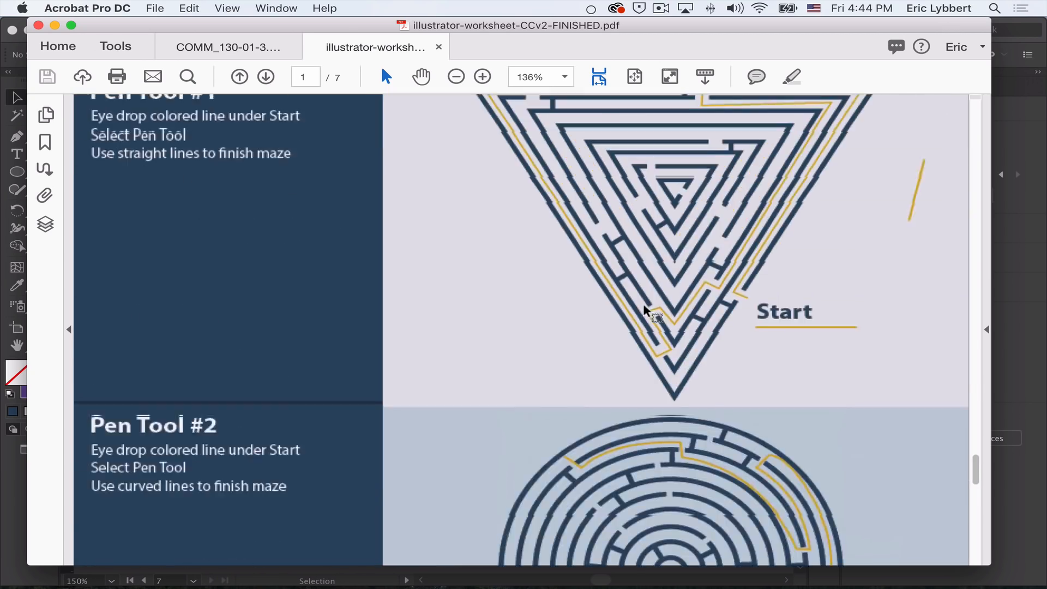
key(Home)
scroll(643, 308, down, 15)
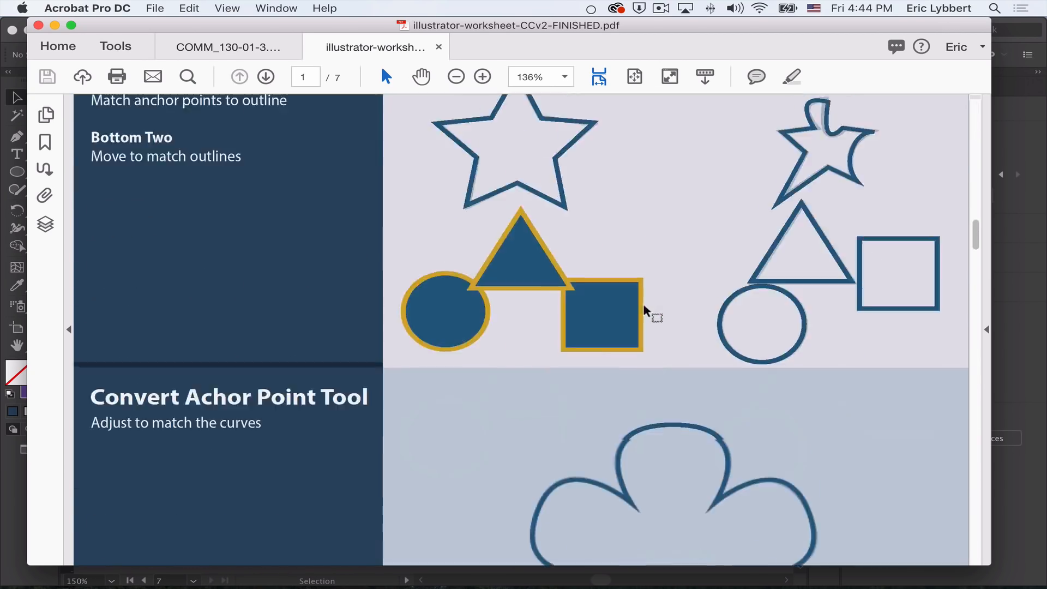
scroll(645, 309, down, 15)
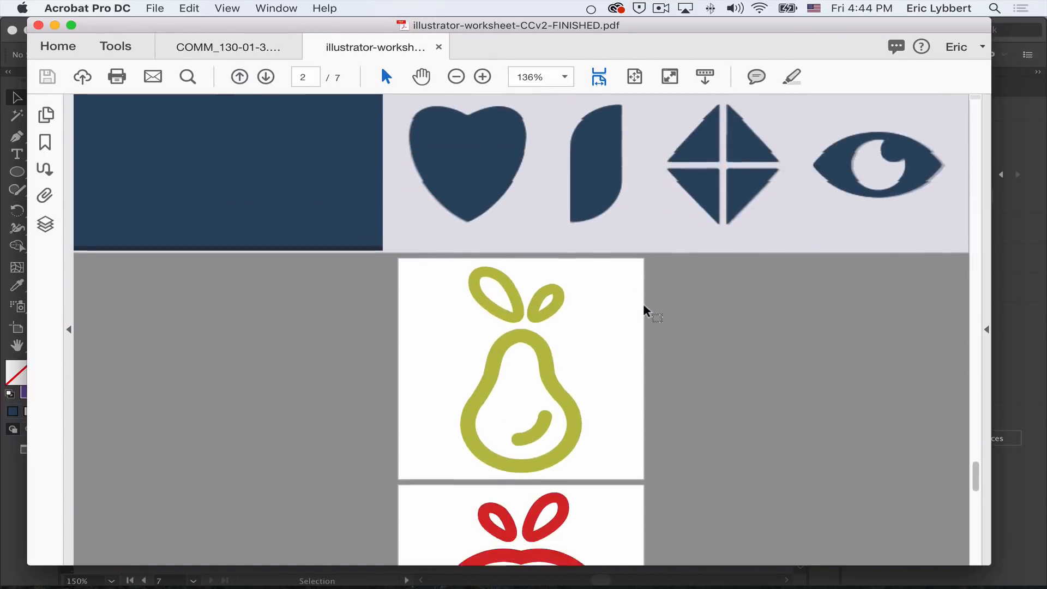
scroll(646, 309, up, 3)
scroll(646, 309, down, 20)
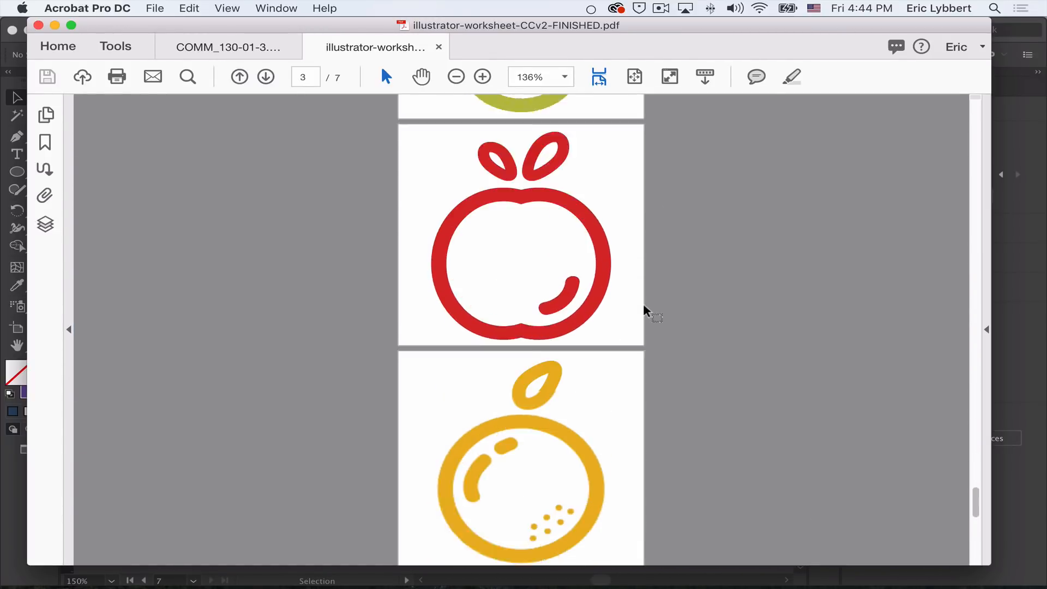
scroll(645, 309, down, 3)
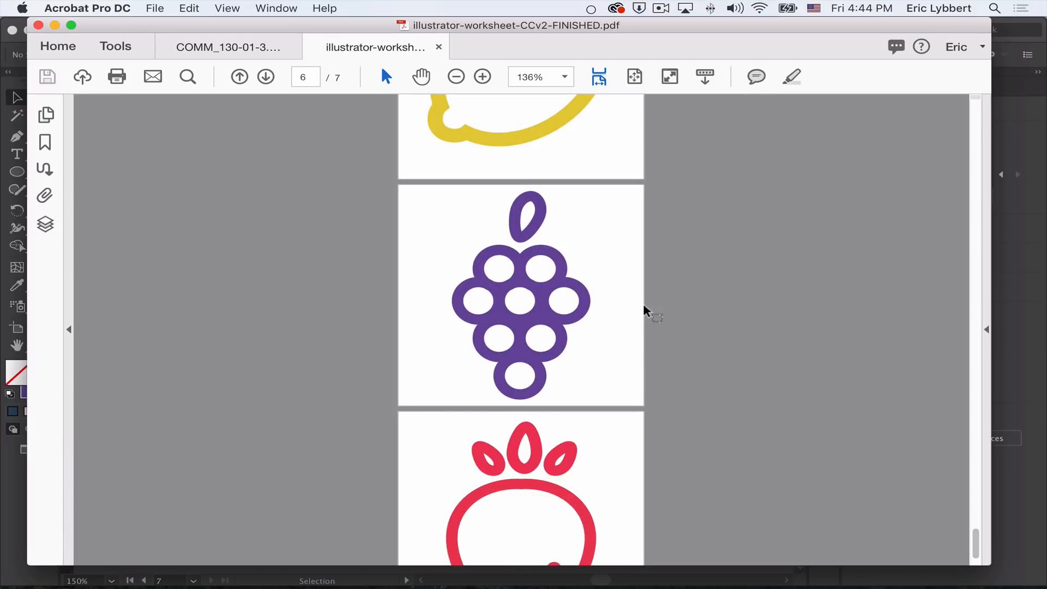
scroll(646, 309, down, 3)
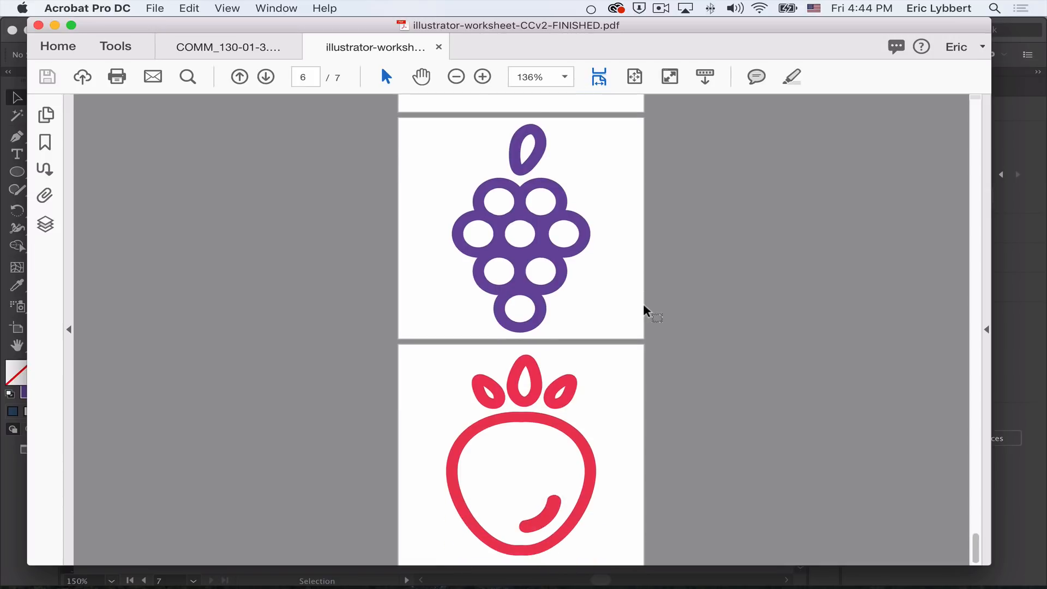